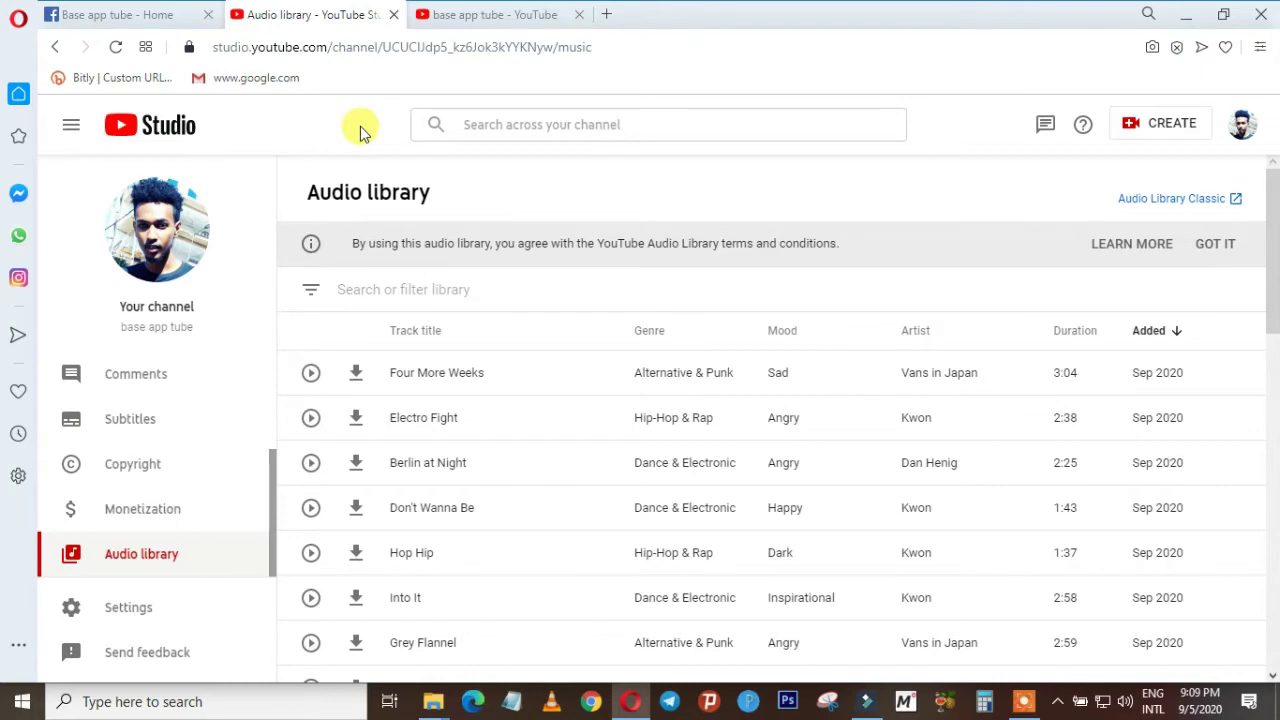
Switch to Filmora and import 7th_Floor_Tango.mp3 from the "cinematic youtube not copyright music" folder into the media album.
{"action": "left_click", "coordinate": [1193, 16]}
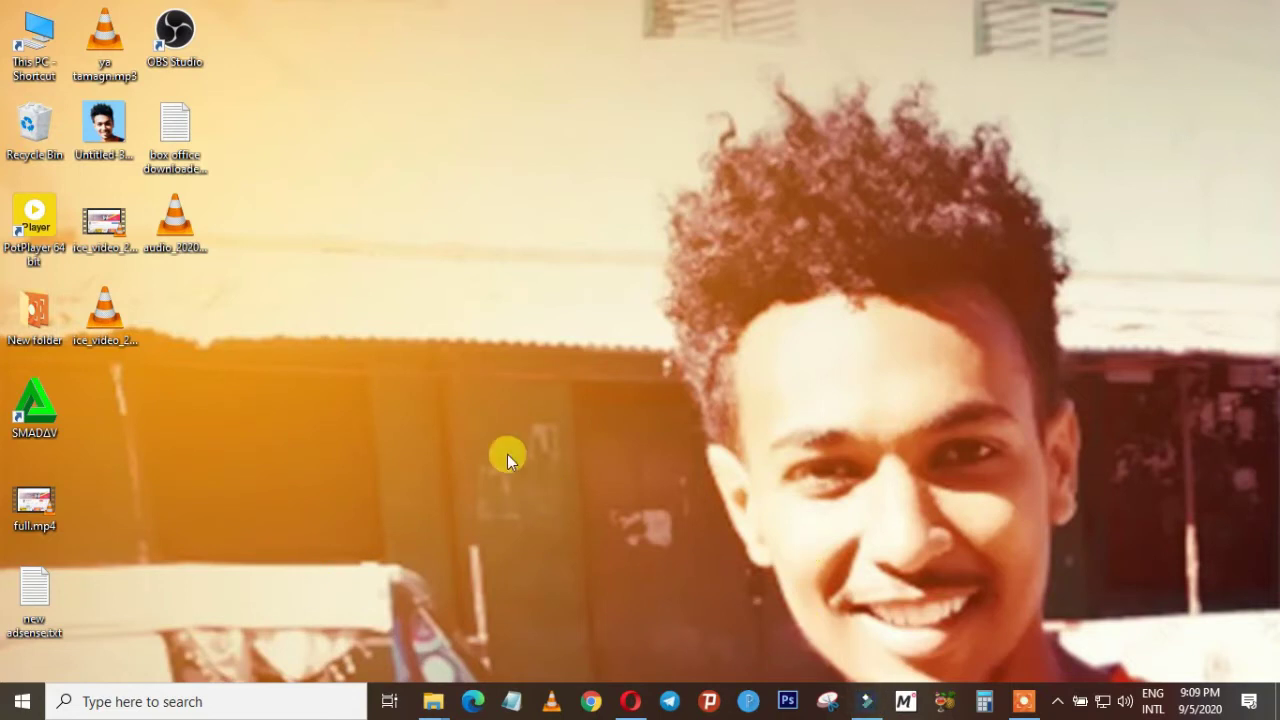
{"action": "left_click", "coordinate": [866, 702]}
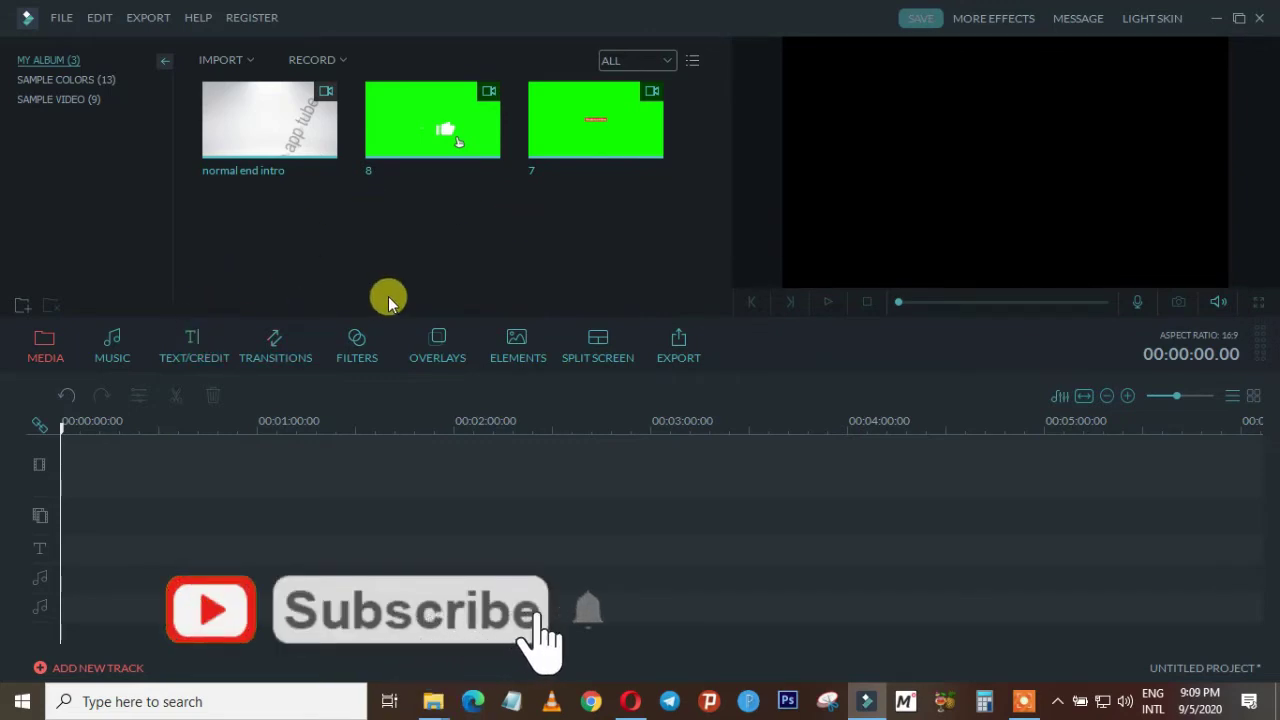
{"action": "mouse_move", "coordinate": [433, 702]}
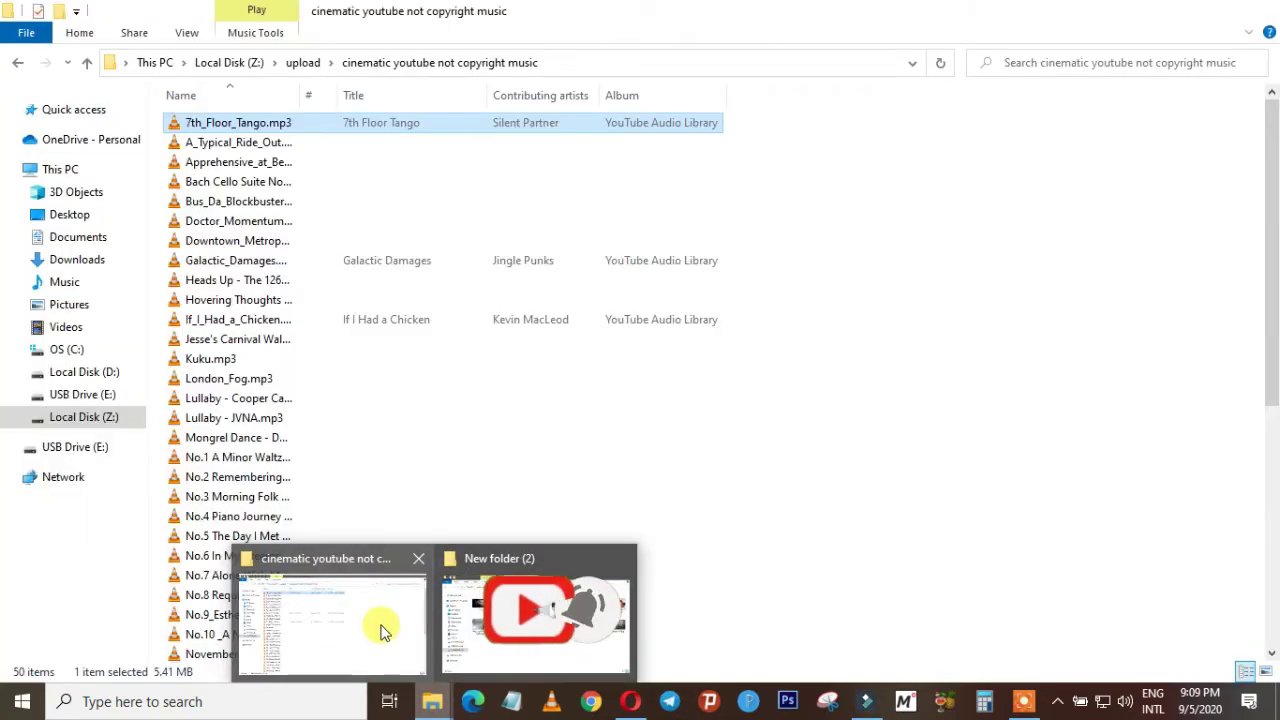
{"action": "left_click", "coordinate": [380, 630]}
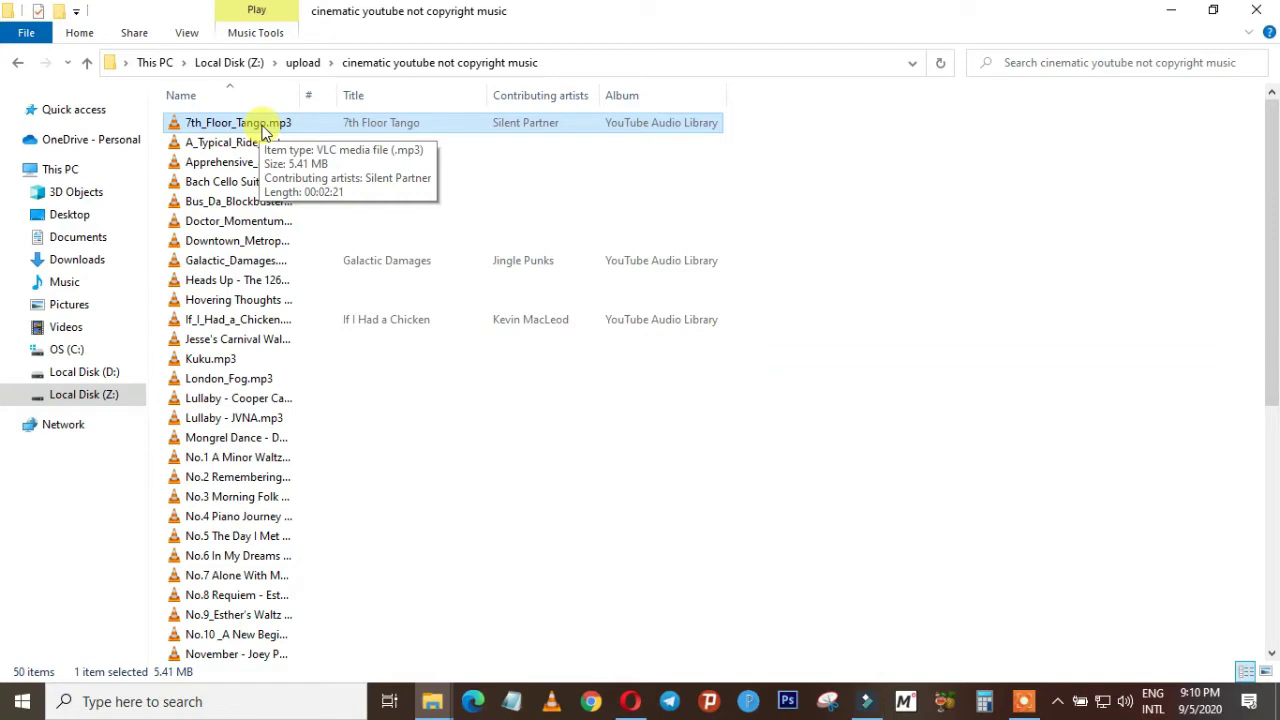
{"action": "left_click_drag", "start_coordinate": [272, 125], "coordinate": [394, 216]}
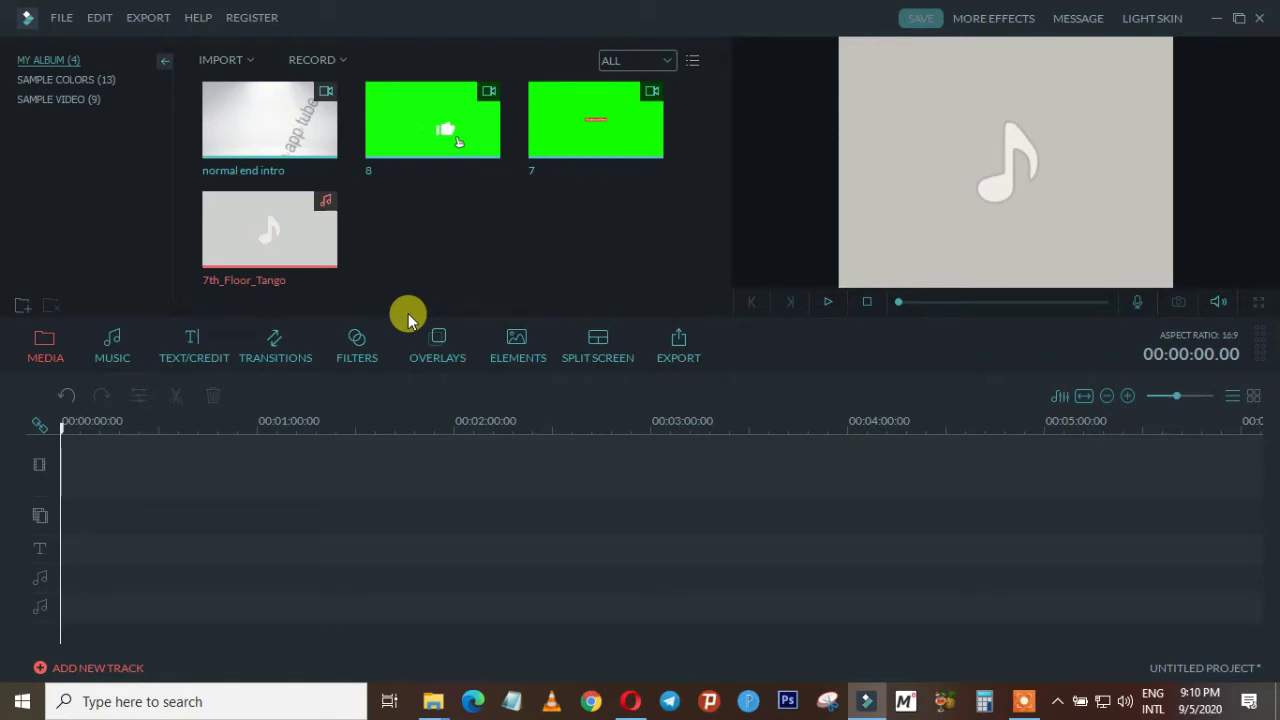
Import the first five images of New folder (2), from 1.jpg through Capture (2).jpg, into the media album.
{"action": "mouse_move", "coordinate": [441, 705]}
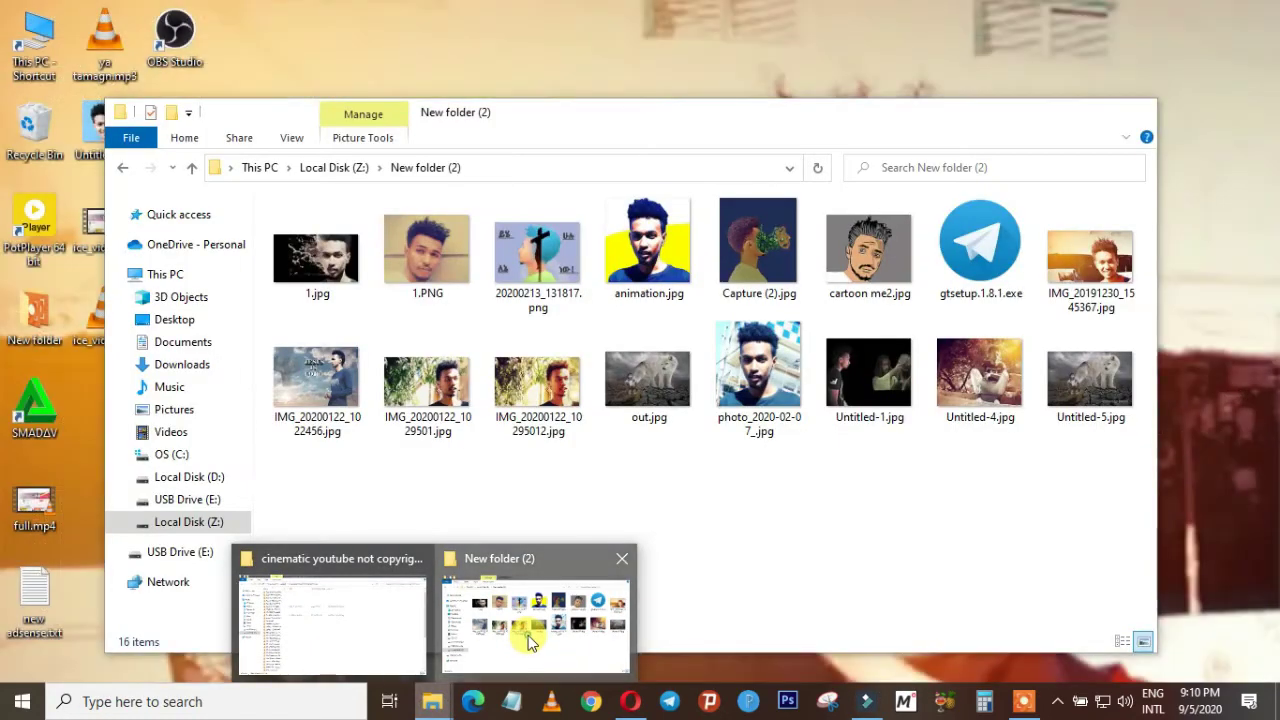
{"action": "left_click", "coordinate": [522, 628]}
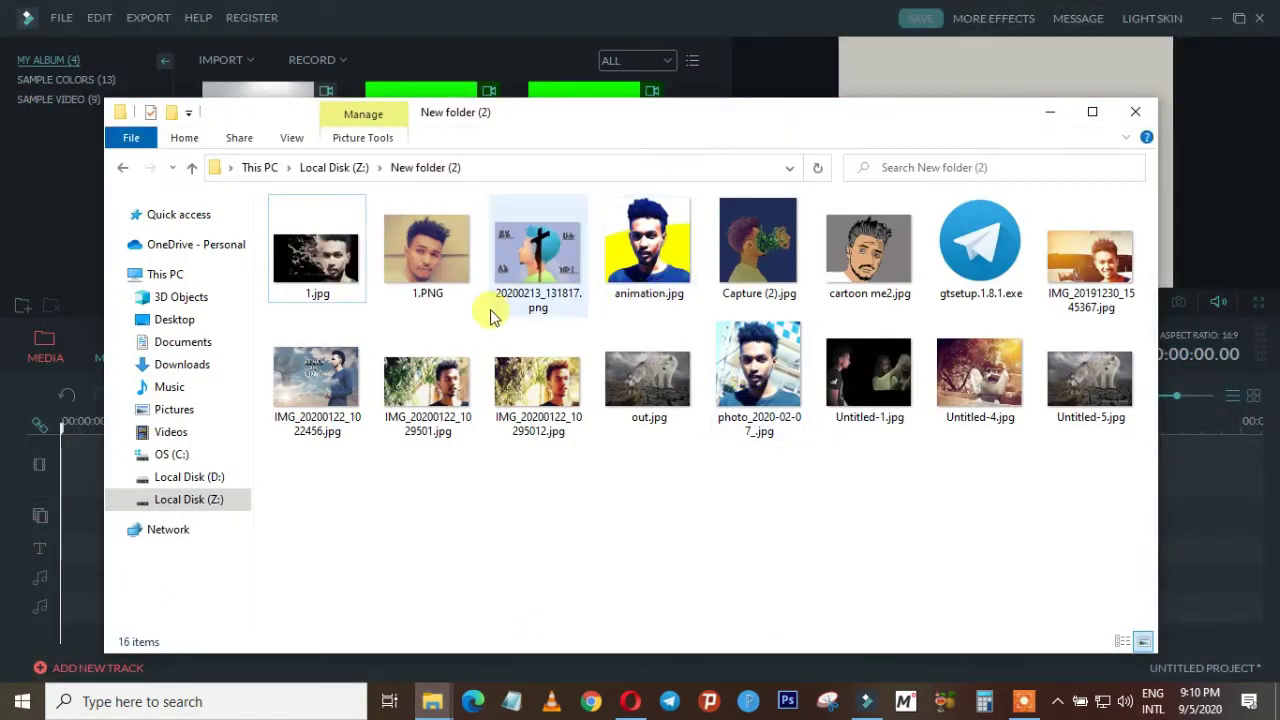
{"action": "left_click_drag", "start_coordinate": [329, 316], "coordinate": [745, 262]}
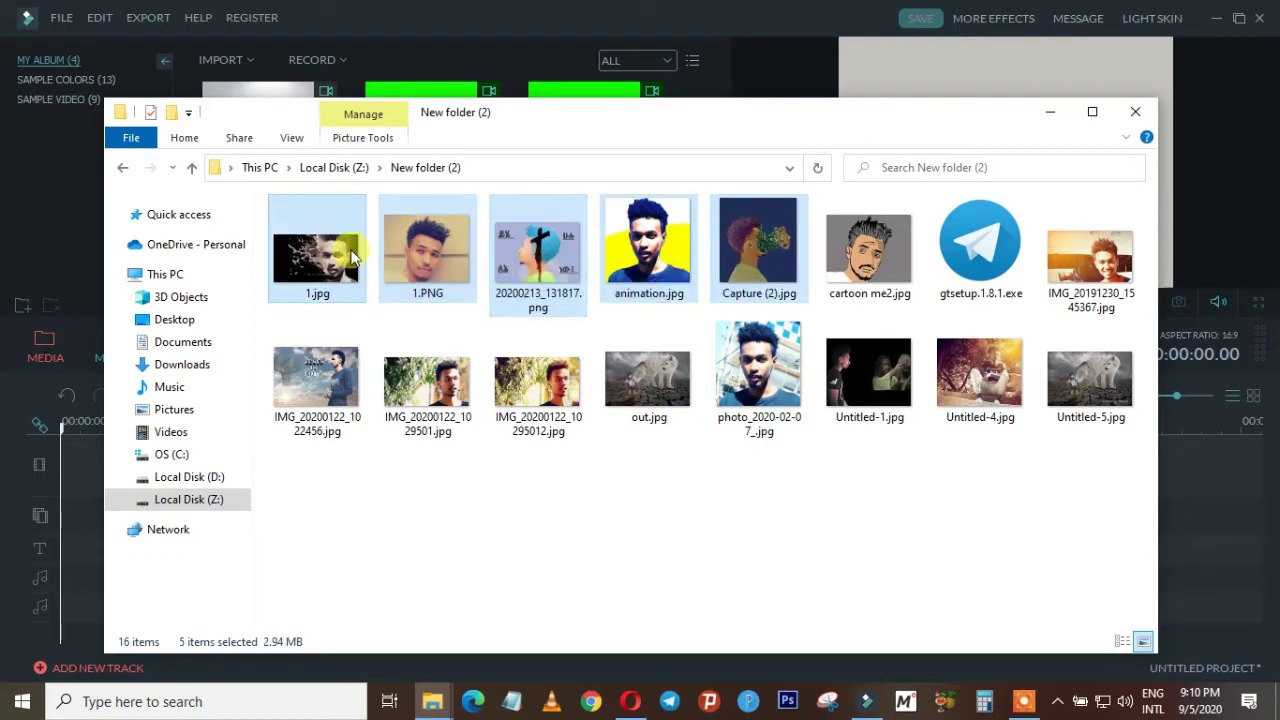
{"action": "left_click_drag", "start_coordinate": [306, 237], "coordinate": [339, 80]}
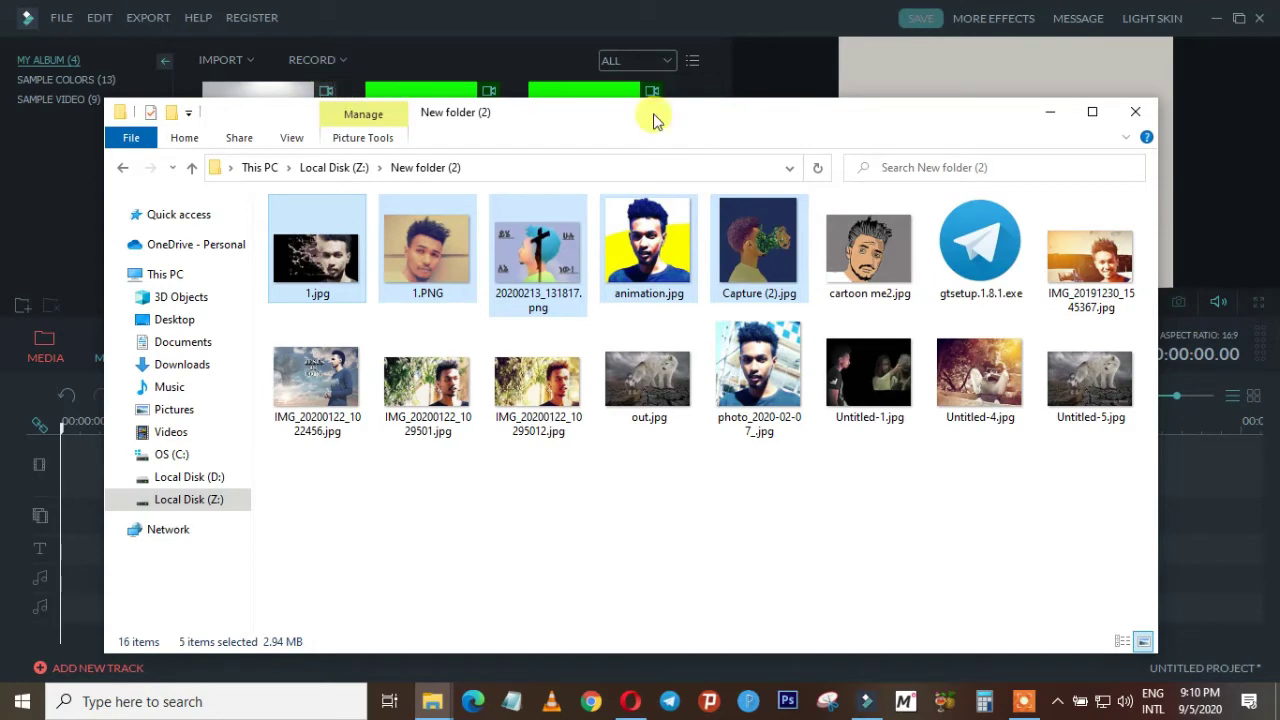
{"action": "left_click", "coordinate": [1046, 121]}
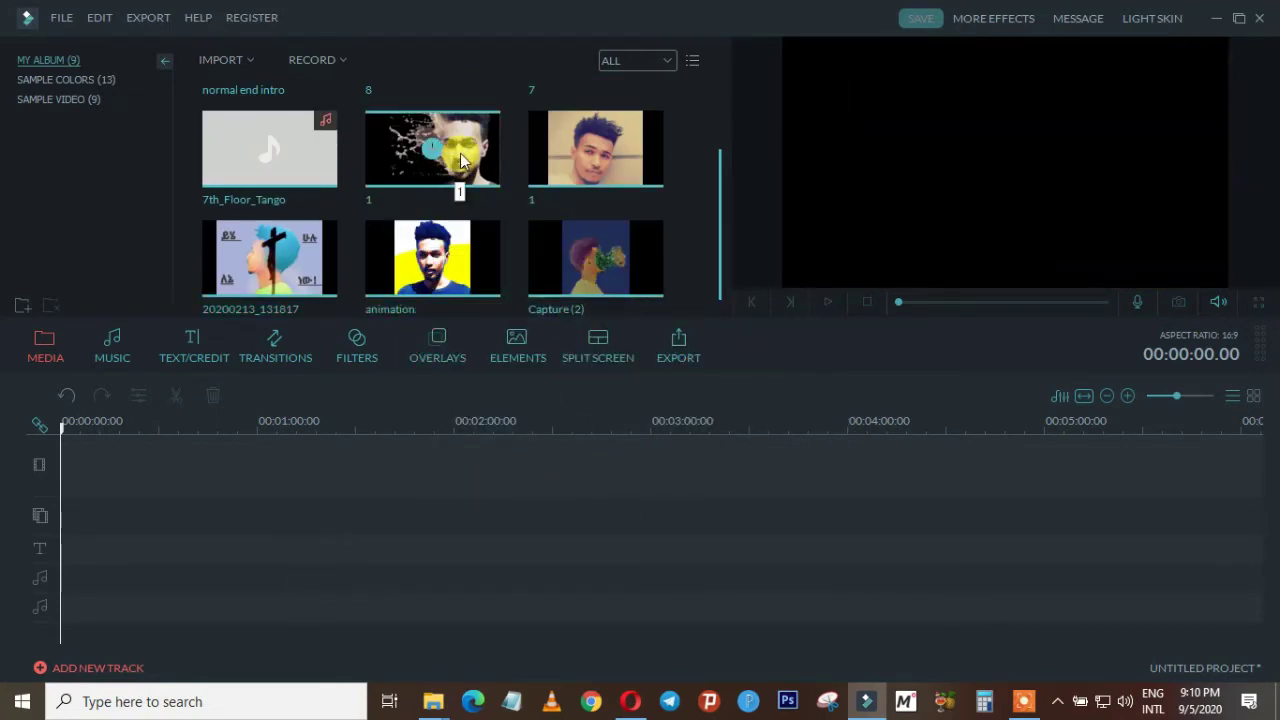
Place the five imported images one after another on the video track, in album order from the timeline's start.
{"action": "left_click_drag", "start_coordinate": [460, 160], "coordinate": [180, 475]}
{"action": "left_click_drag", "start_coordinate": [240, 421], "coordinate": [245, 424]}
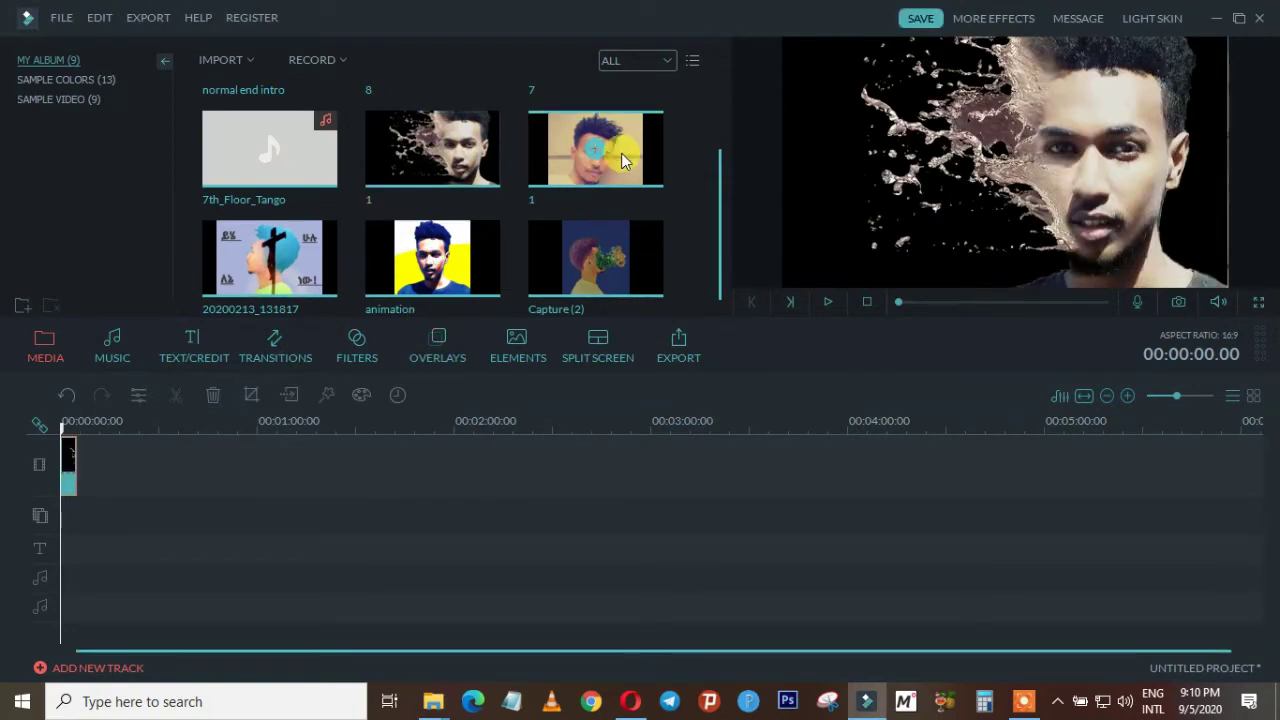
{"action": "left_click_drag", "start_coordinate": [369, 322], "coordinate": [121, 458]}
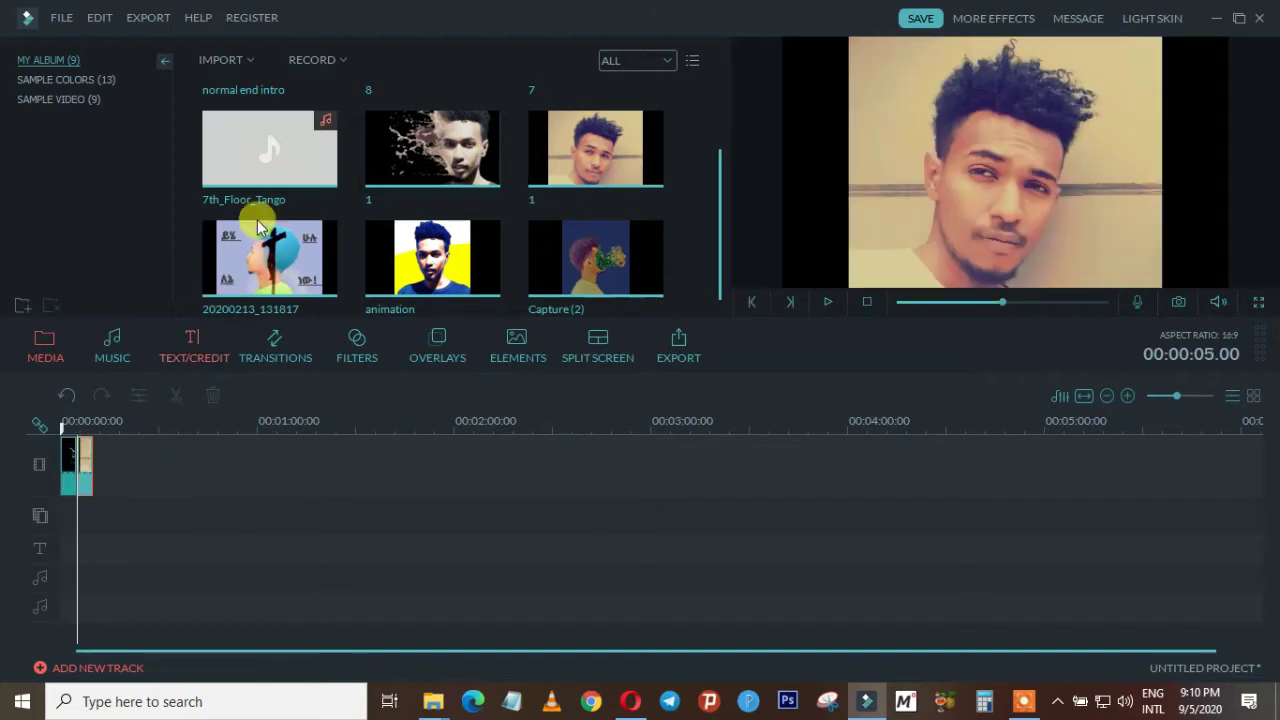
{"action": "left_click_drag", "start_coordinate": [300, 272], "coordinate": [114, 471]}
{"action": "left_click_drag", "start_coordinate": [447, 275], "coordinate": [176, 478]}
{"action": "left_click_drag", "start_coordinate": [586, 290], "coordinate": [172, 482]}
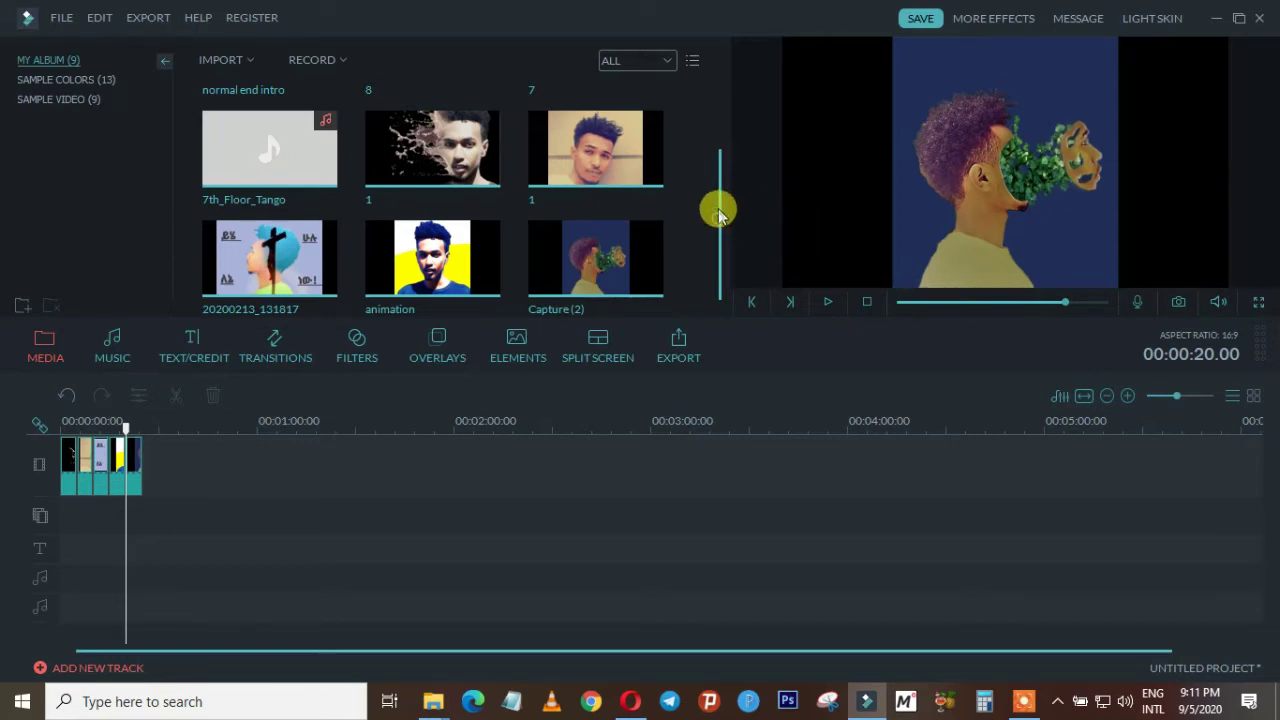
Add 7th_Floor_Tango to the first audio track at the timeline's start and play back the slideshow with music.
{"action": "left_click_drag", "start_coordinate": [718, 212], "coordinate": [717, 134]}
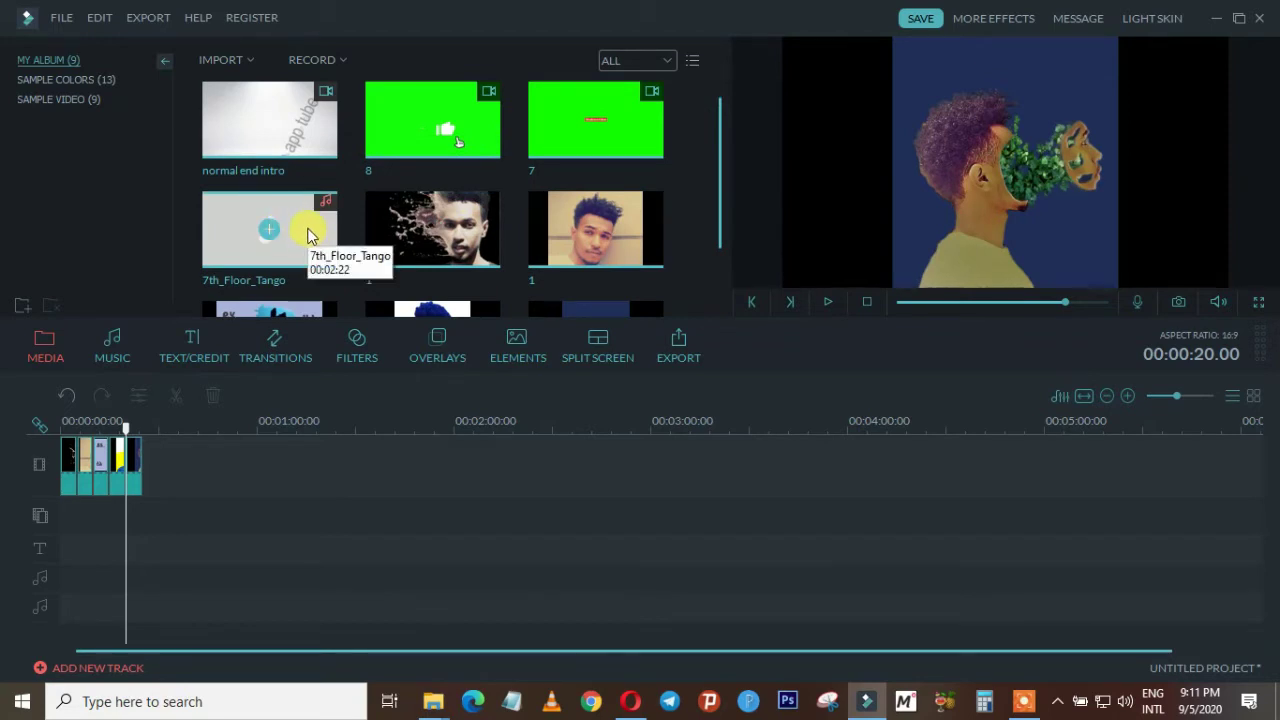
{"action": "left_click_drag", "start_coordinate": [308, 234], "coordinate": [64, 538]}
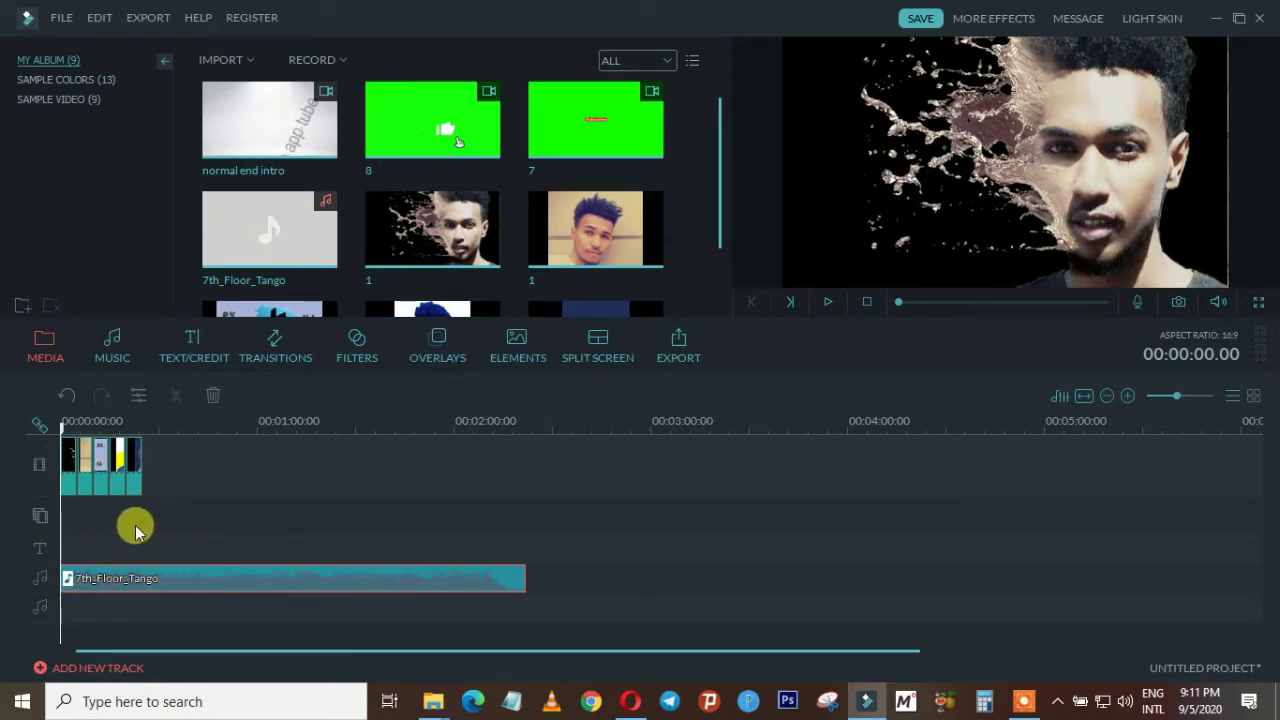
{"action": "left_click", "coordinate": [826, 304]}
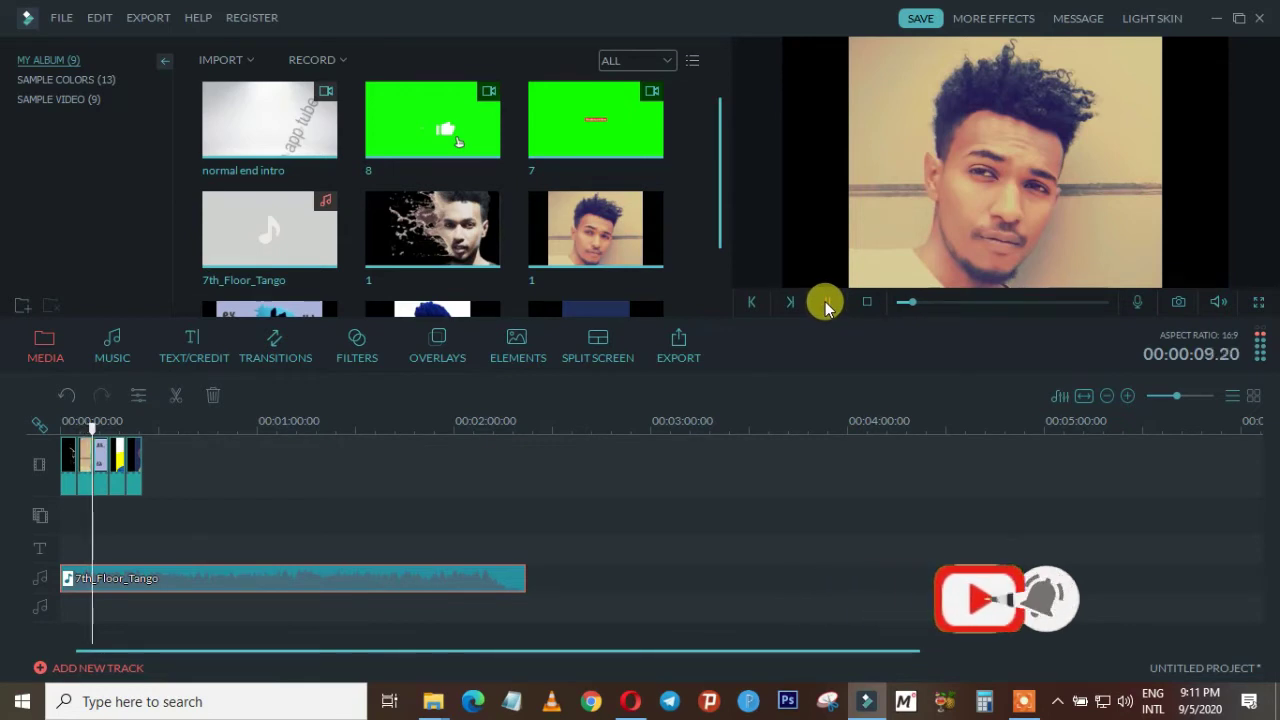
{"action": "left_click", "coordinate": [826, 302]}
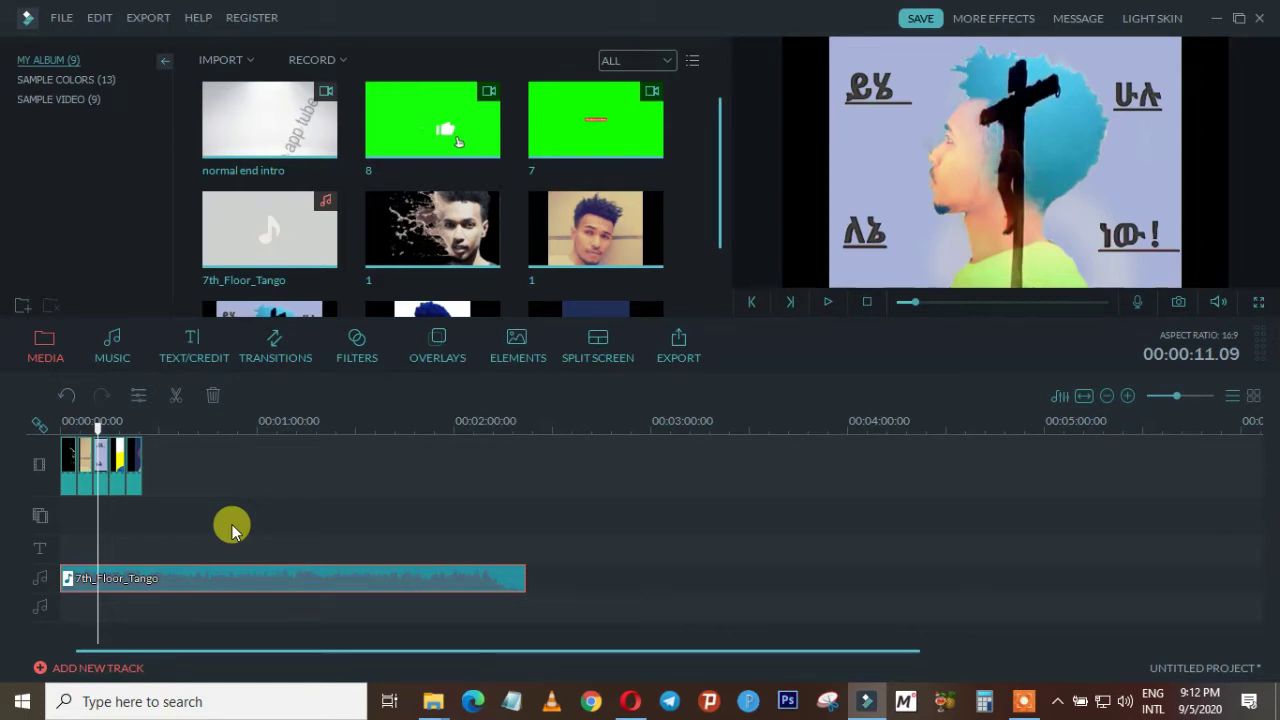
Apply the Blind_1 transition between the first and second images and preview it from the timeline's start.
{"action": "left_click", "coordinate": [71, 476]}
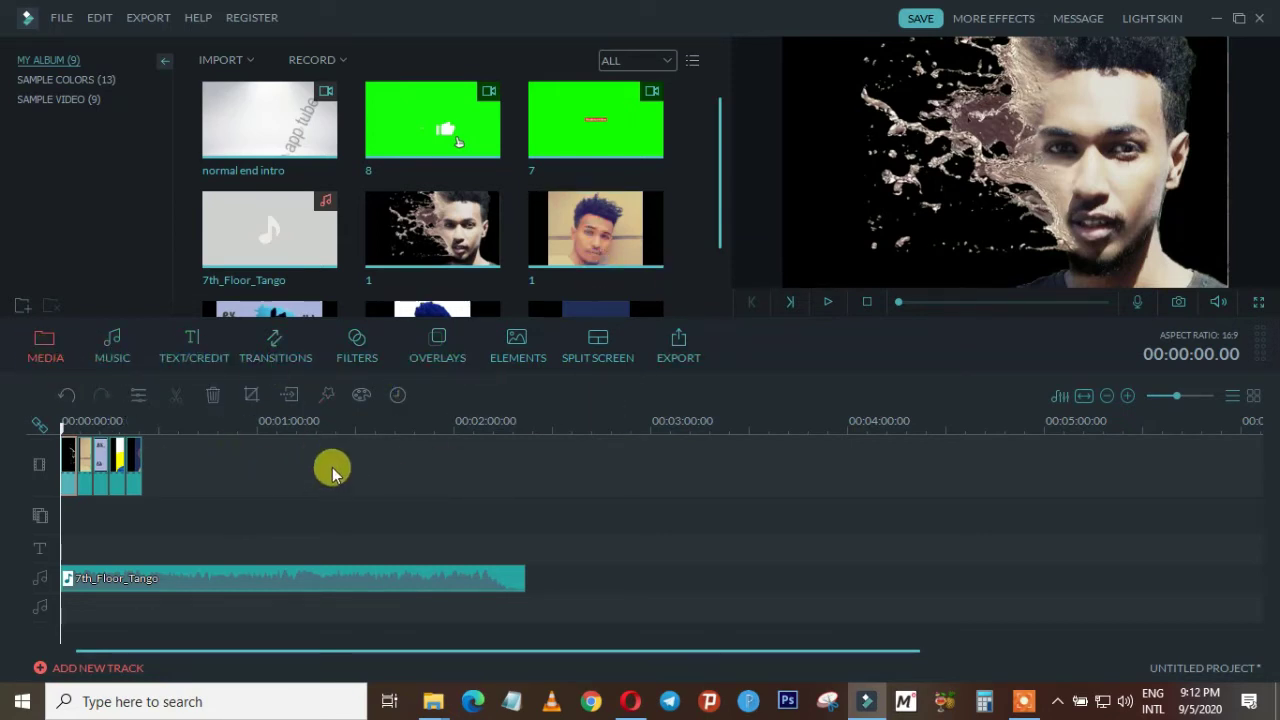
{"action": "left_click", "coordinate": [276, 357]}
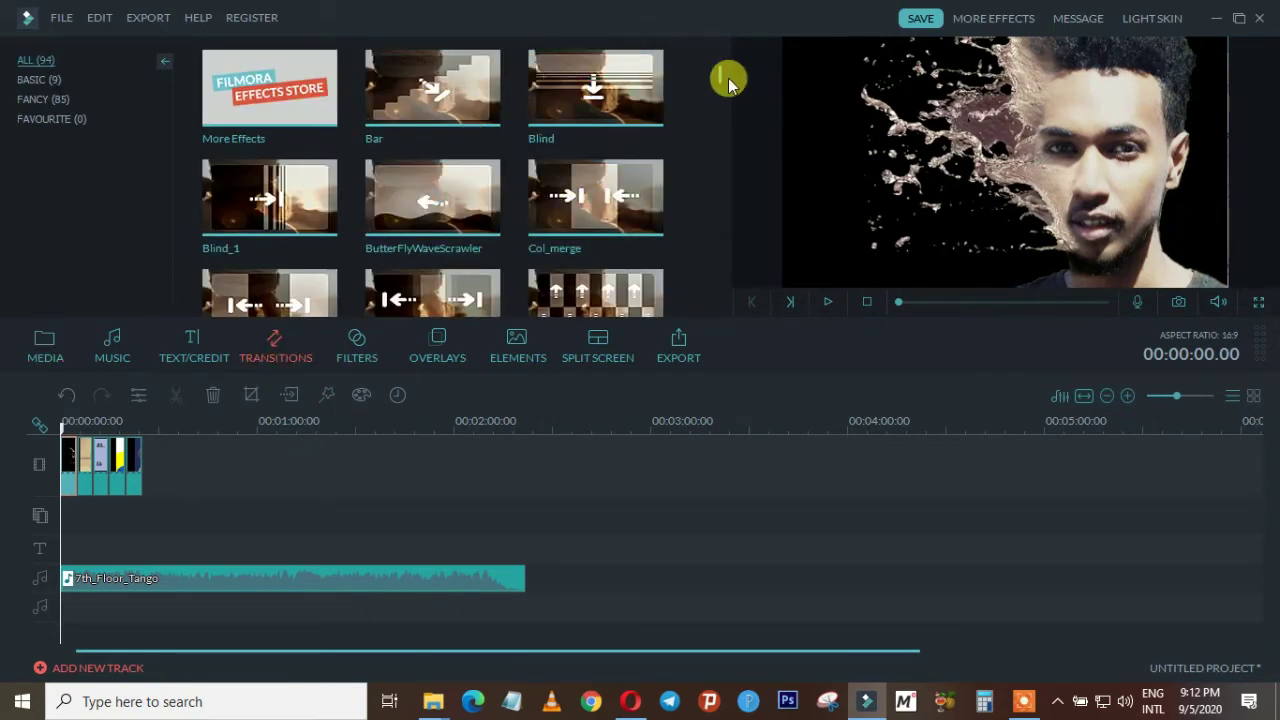
{"action": "scroll", "coordinate": [720, 76], "scroll_direction": "down", "scroll_amount": 2}
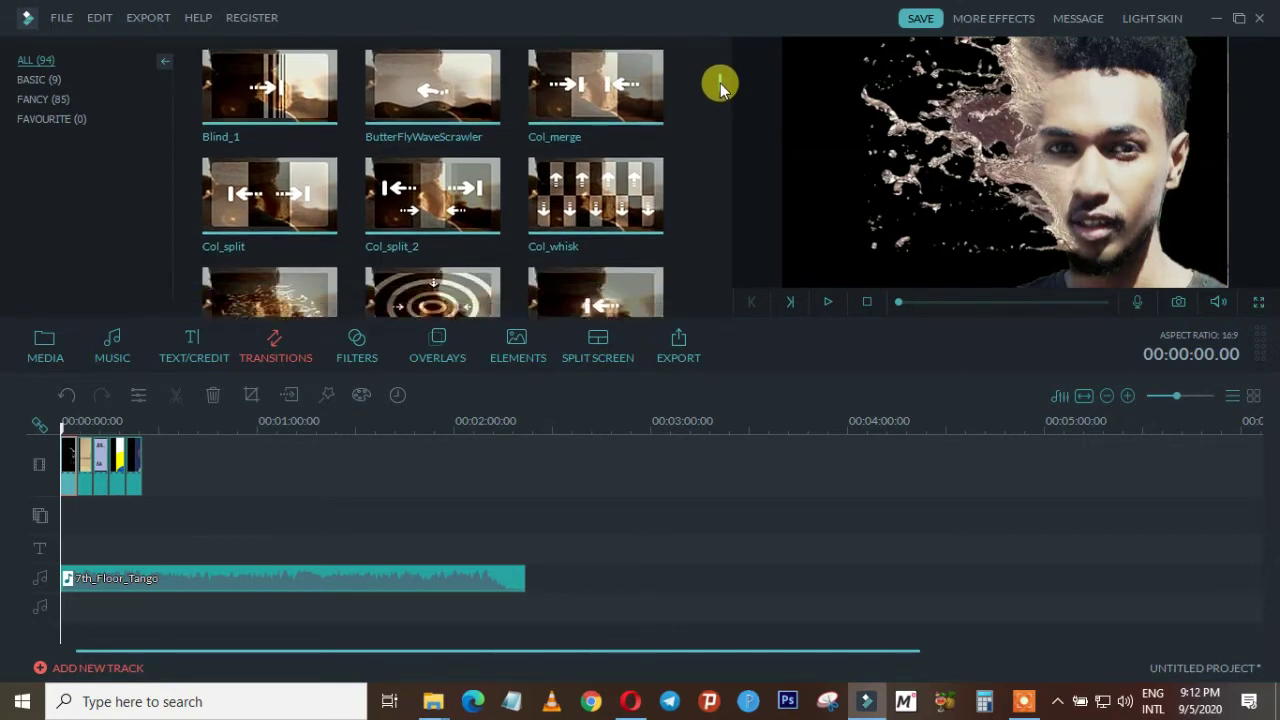
{"action": "scroll", "coordinate": [721, 60], "scroll_direction": "up", "scroll_amount": 2}
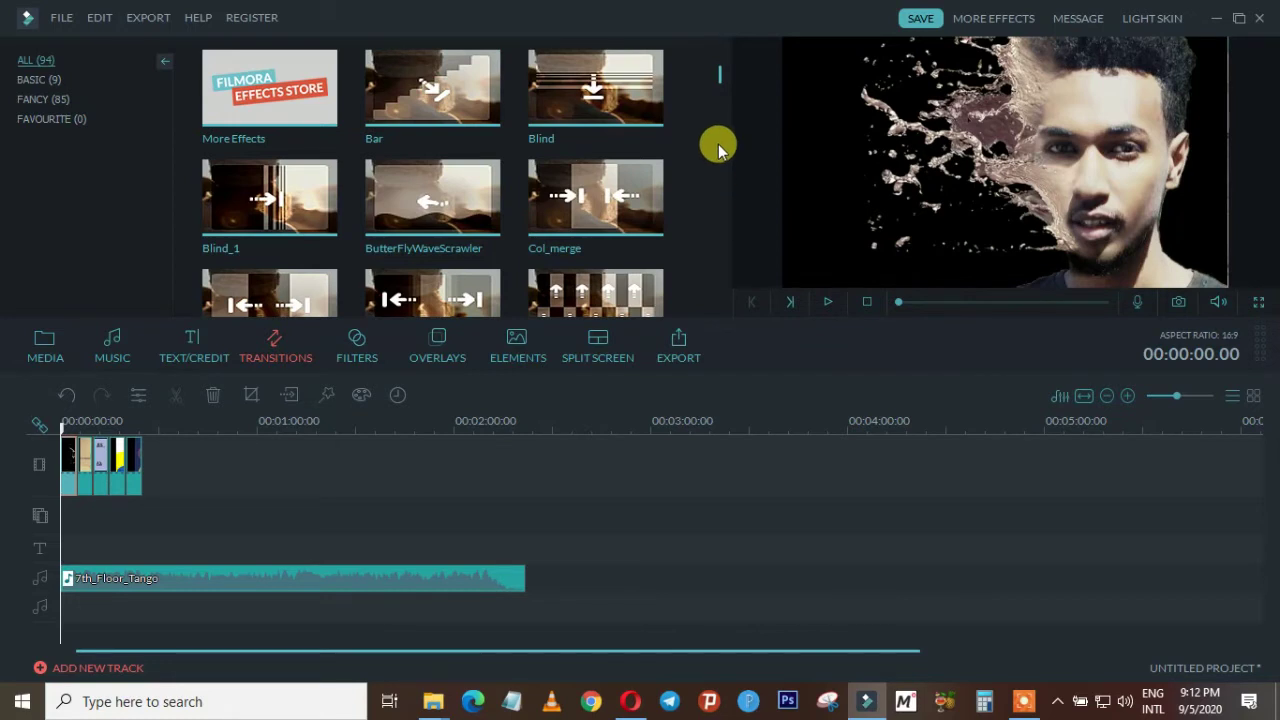
{"action": "left_click_drag", "start_coordinate": [717, 78], "coordinate": [724, 40]}
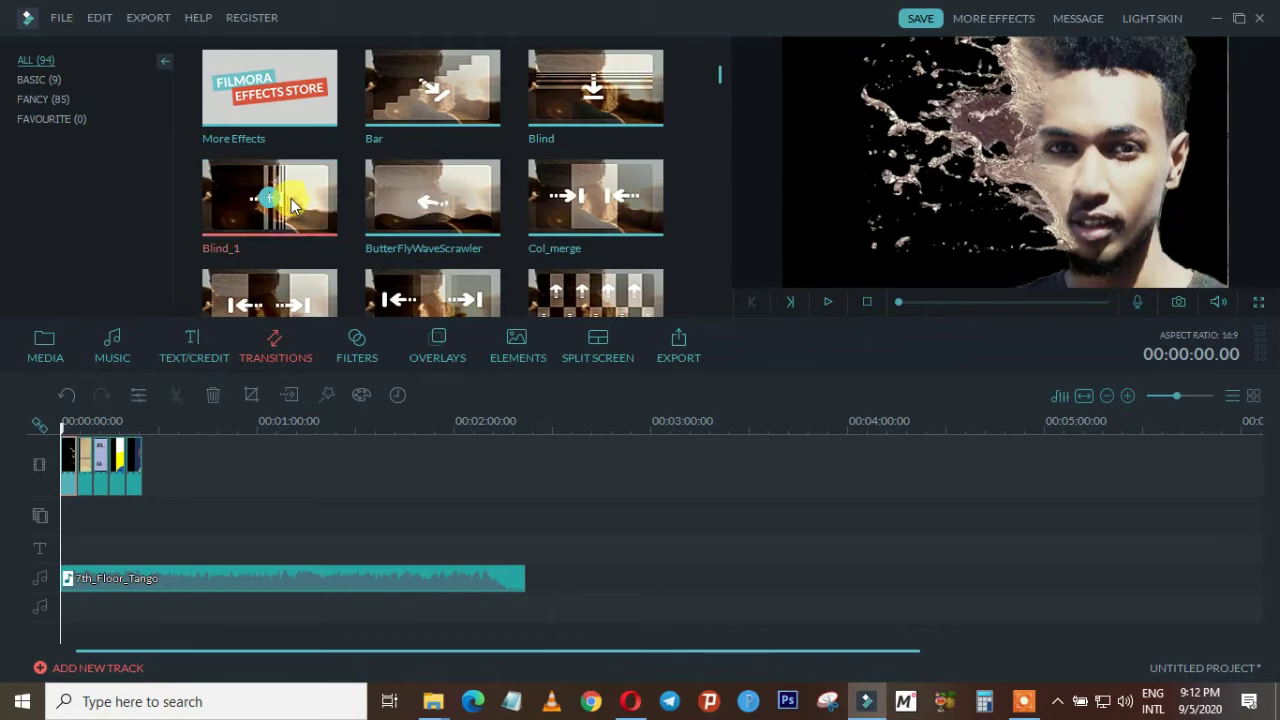
{"action": "left_click_drag", "start_coordinate": [287, 200], "coordinate": [85, 483]}
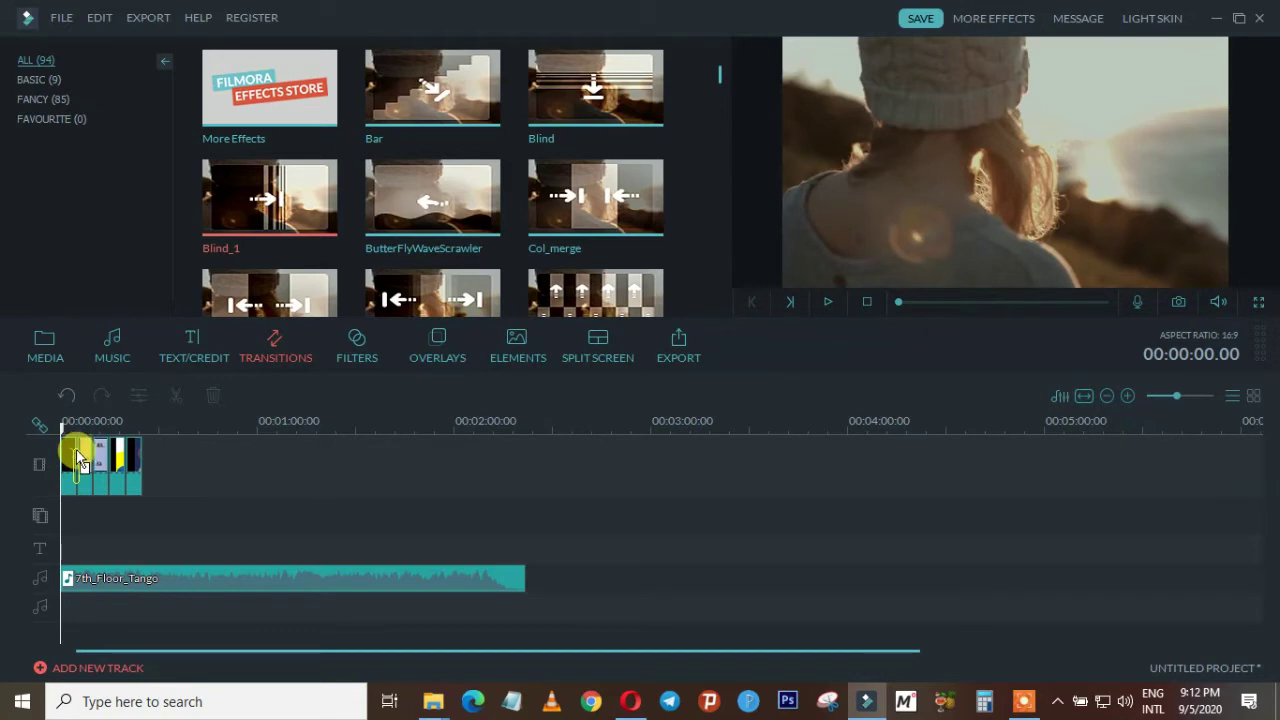
{"action": "left_click", "coordinate": [75, 458]}
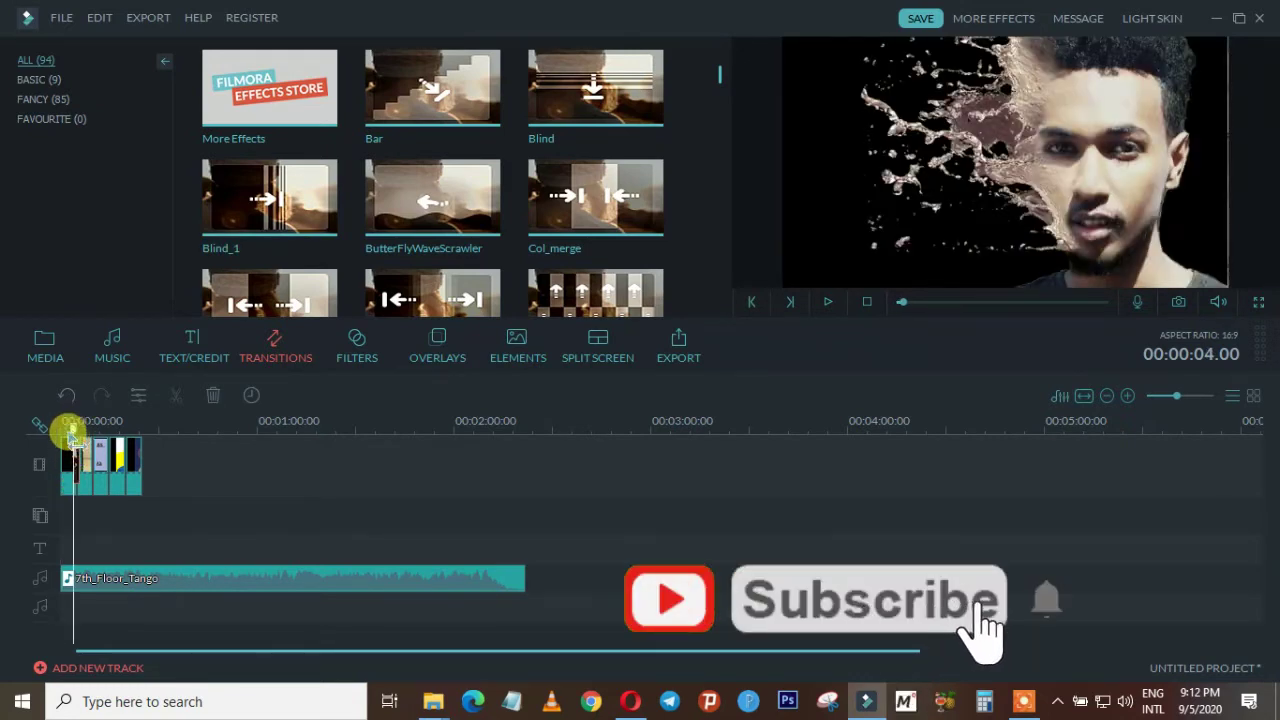
{"action": "left_click_drag", "start_coordinate": [71, 428], "coordinate": [57, 436]}
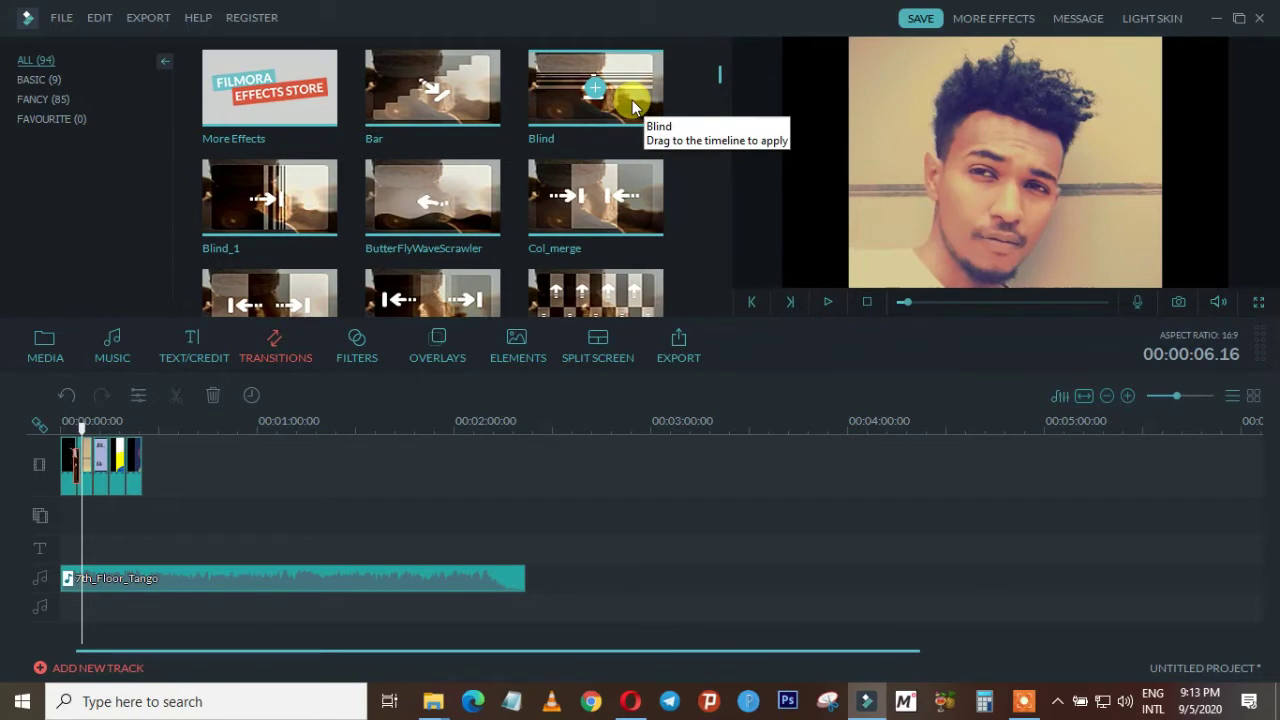
Preview the Bar and Blind transitions from the transition library.
{"action": "left_click", "coordinate": [455, 87]}
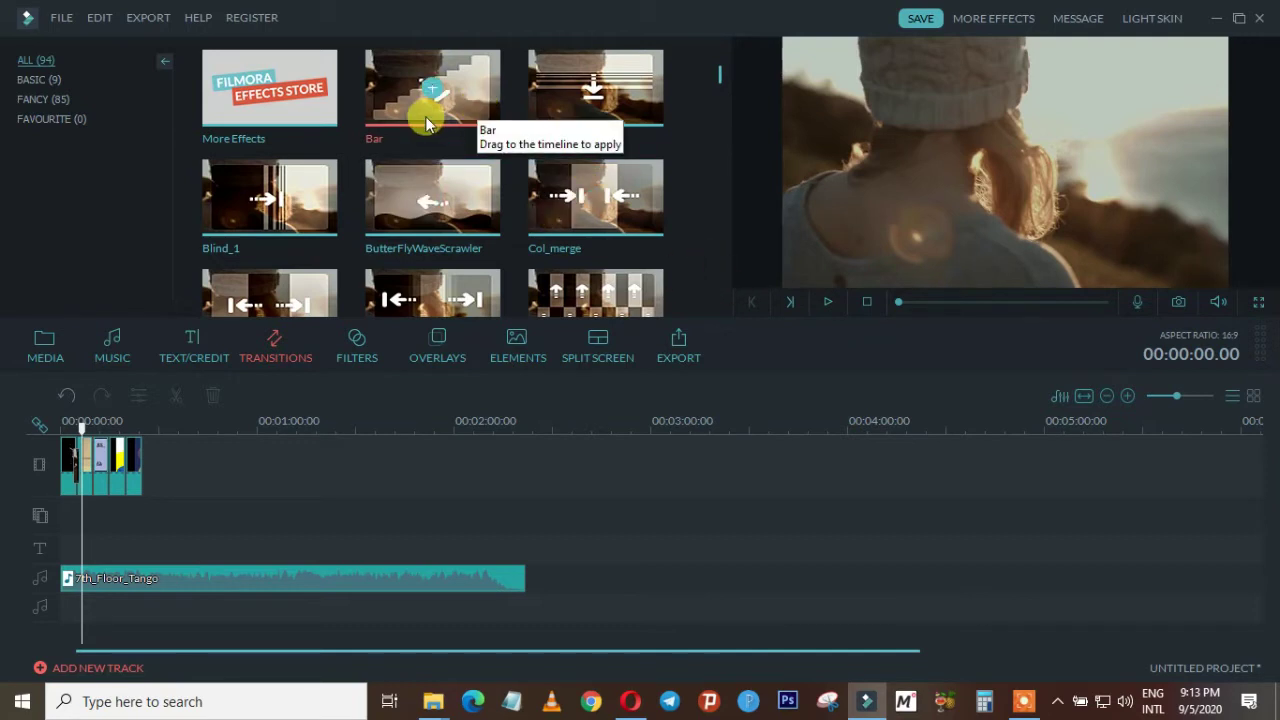
{"action": "left_click", "coordinate": [824, 302]}
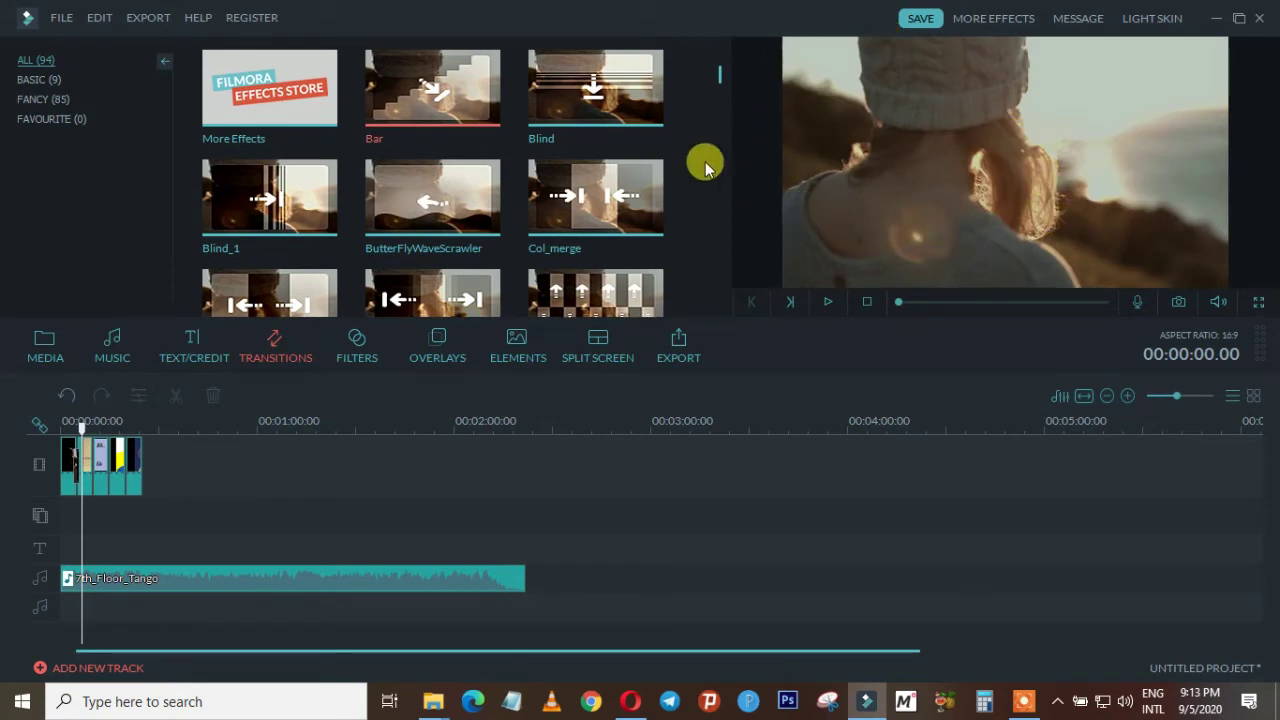
{"action": "left_click", "coordinate": [640, 100]}
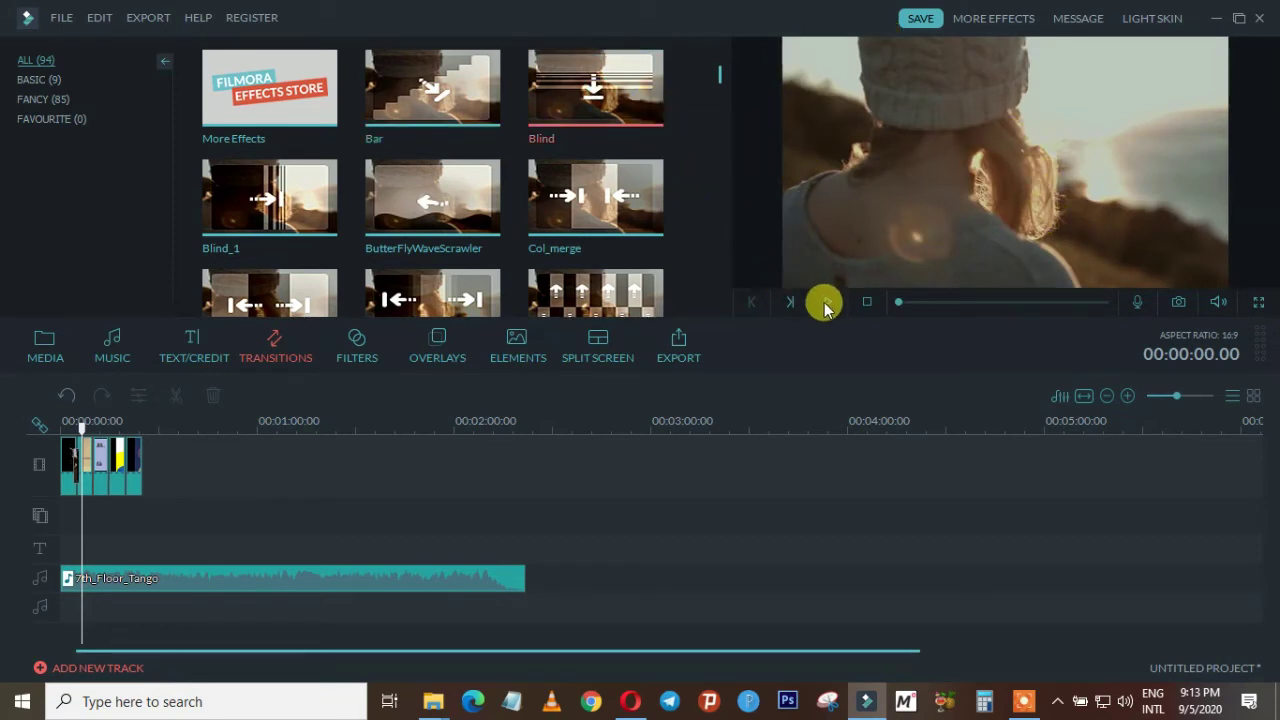
{"action": "left_click", "coordinate": [826, 303]}
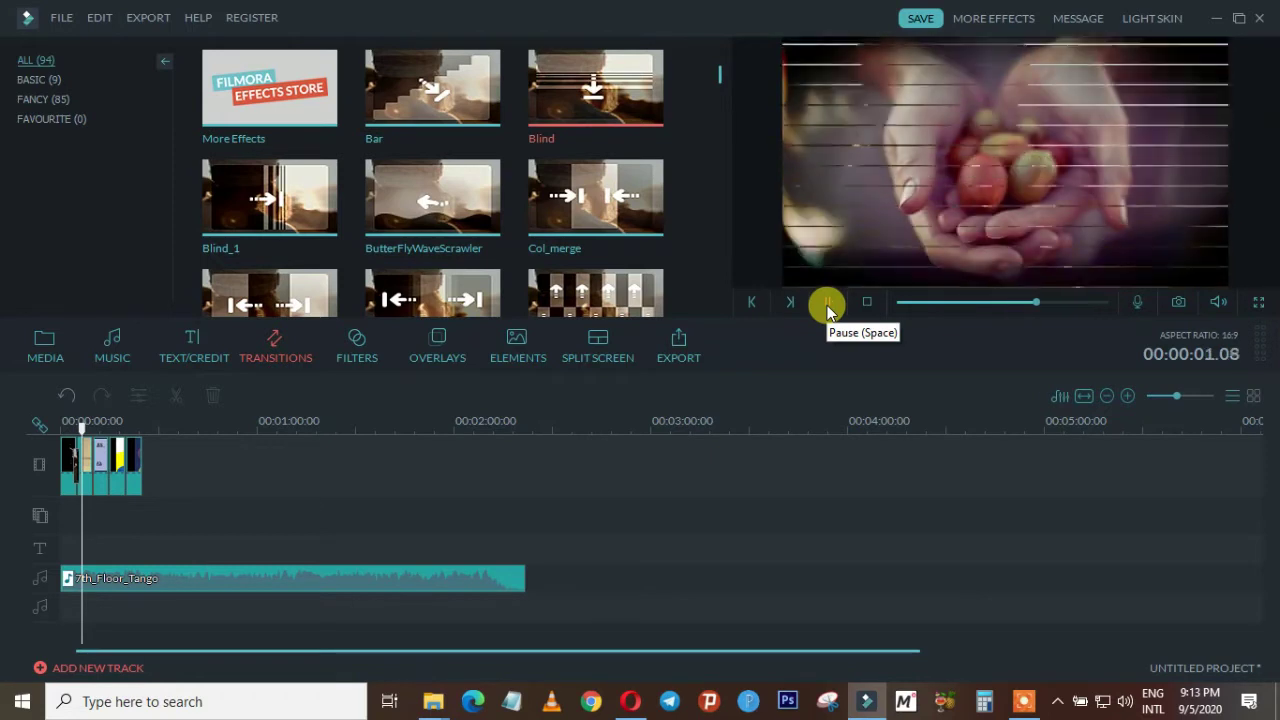
Apply Col_merge between the second and third images, Col_whisk between the third and fourth, and Col_split between the fourth and fifth.
{"action": "left_click", "coordinate": [640, 203]}
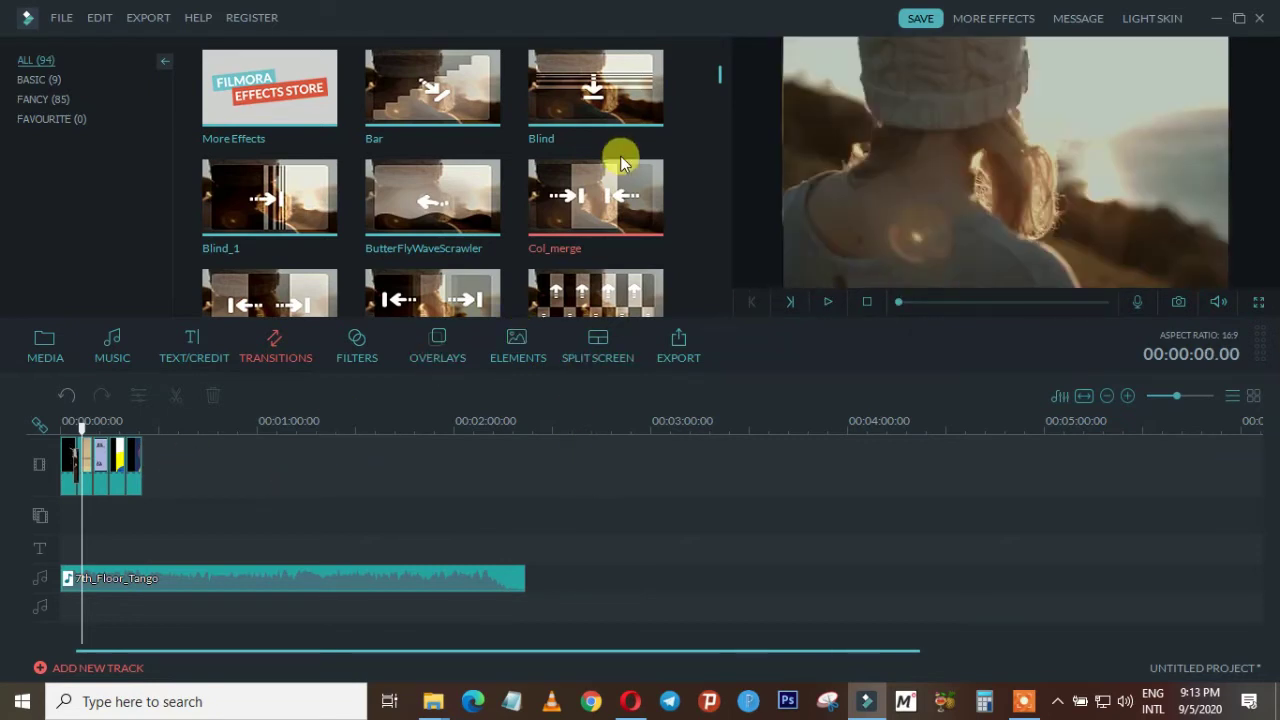
{"action": "left_click_drag", "start_coordinate": [643, 215], "coordinate": [101, 455]}
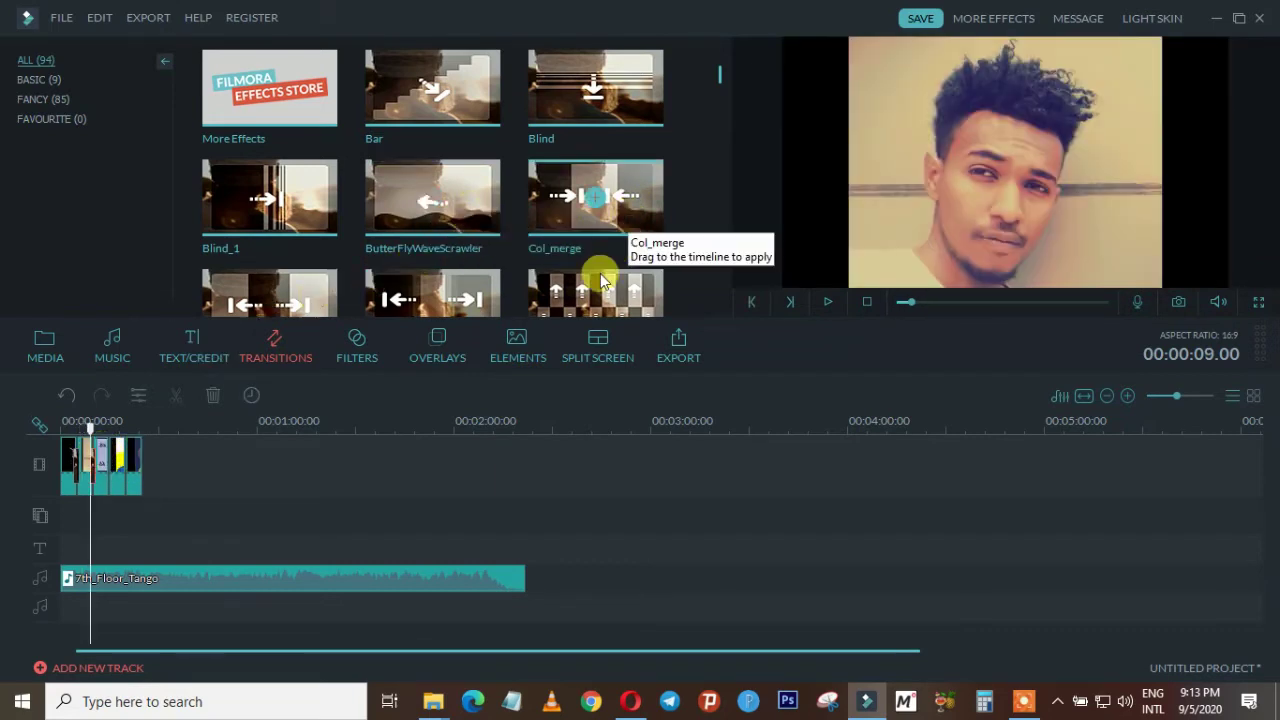
{"action": "scroll", "coordinate": [720, 80], "scroll_direction": "down", "scroll_amount": 2}
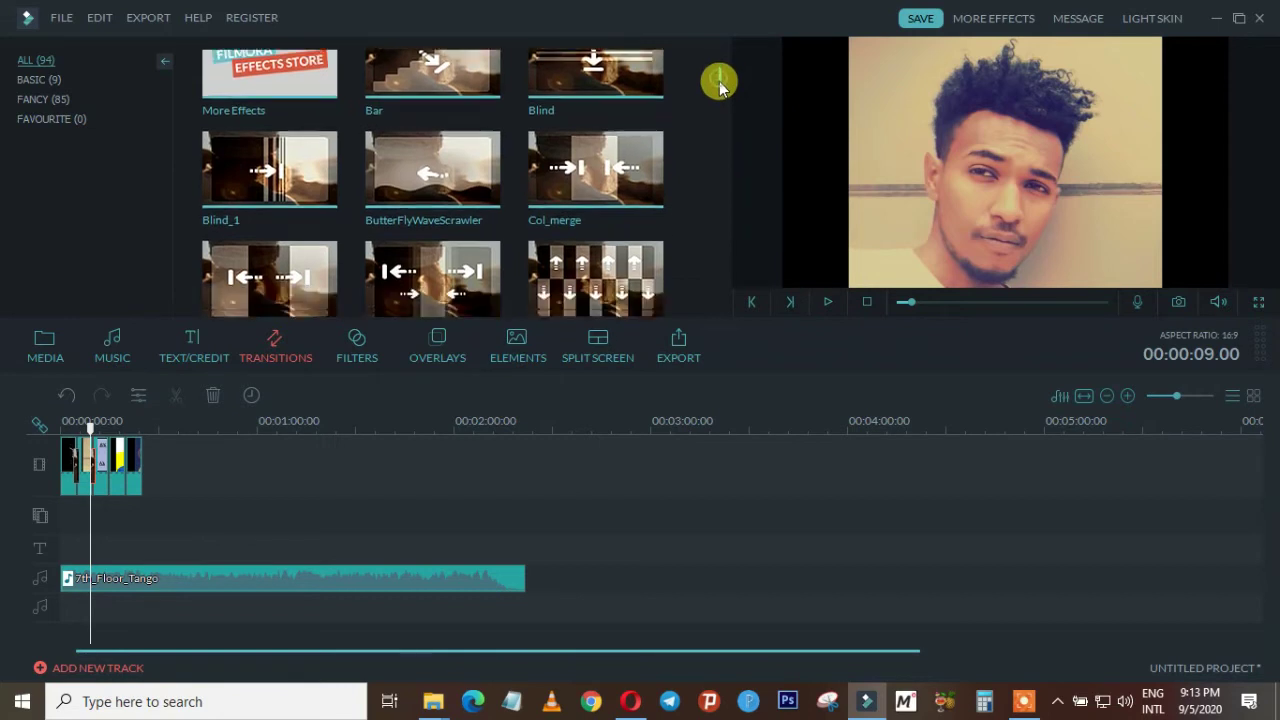
{"action": "mouse_move", "coordinate": [643, 218]}
{"action": "left_click_drag", "start_coordinate": [643, 218], "coordinate": [125, 465]}
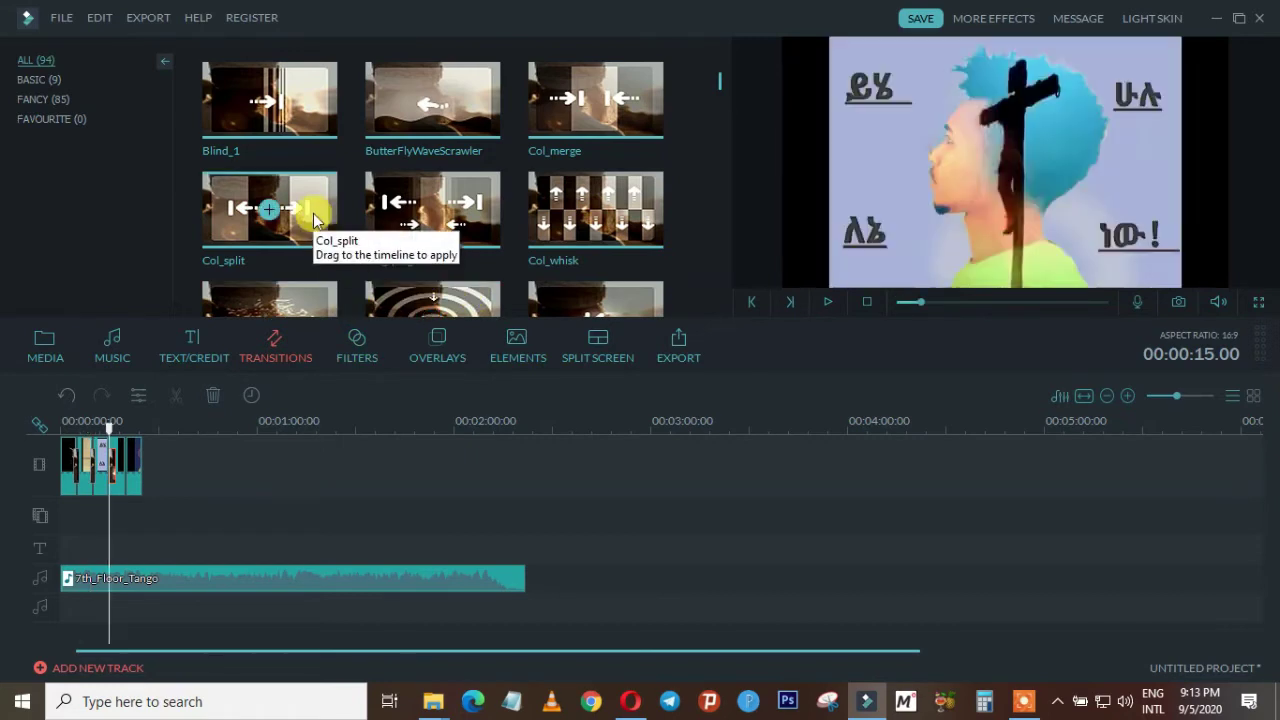
{"action": "left_click_drag", "start_coordinate": [316, 218], "coordinate": [137, 465]}
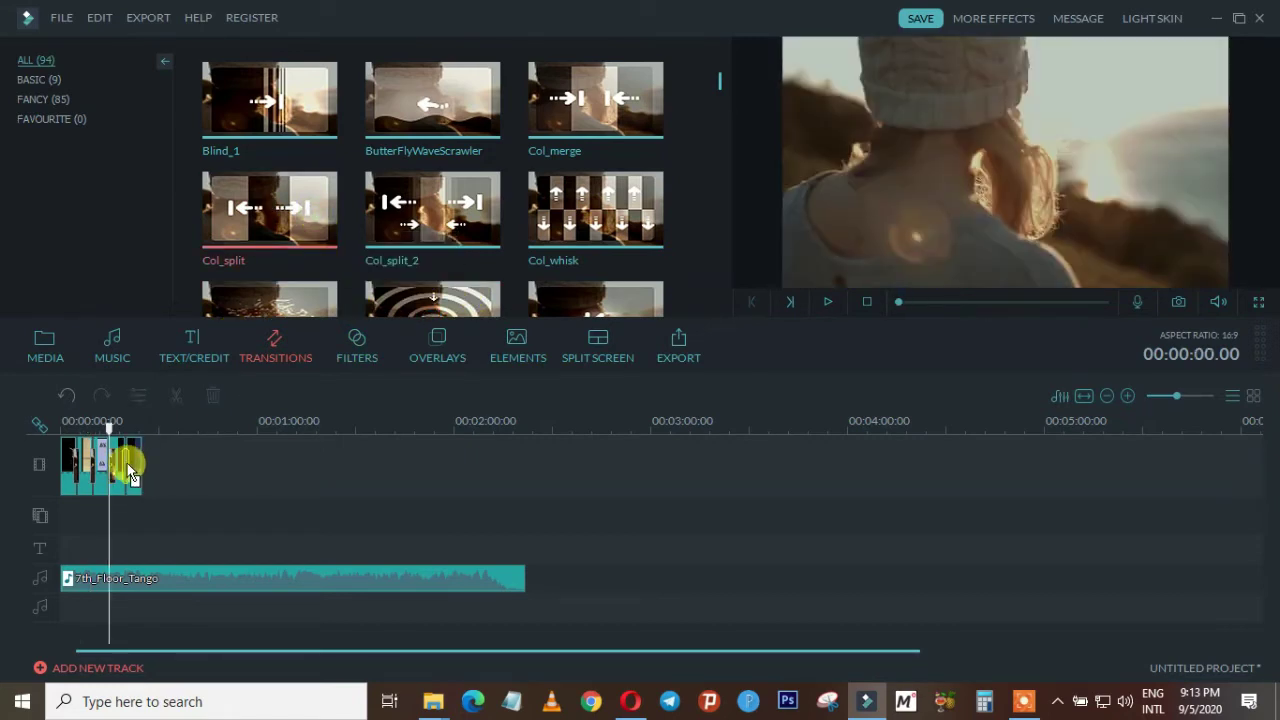
{"action": "left_click", "coordinate": [100, 447]}
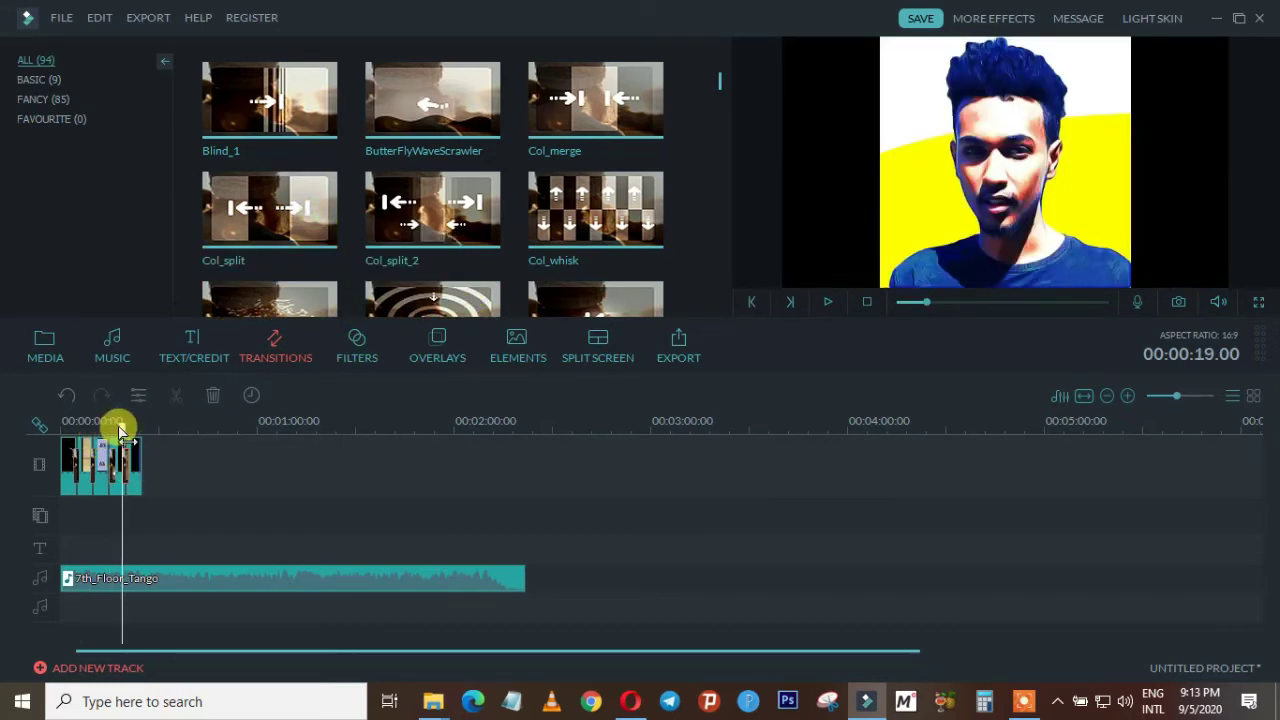
Play back the slideshow from the timeline's start to check the transitions and music.
{"action": "left_click_drag", "start_coordinate": [120, 430], "coordinate": [43, 429]}
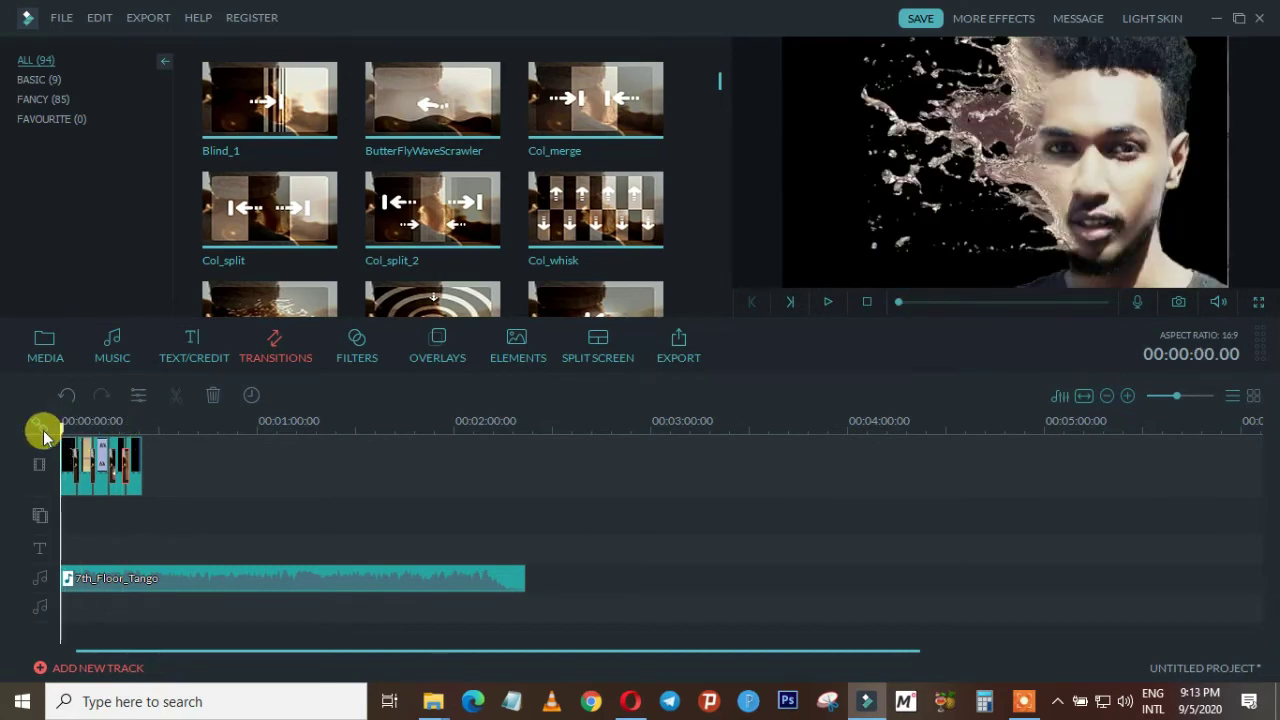
{"action": "left_click", "coordinate": [826, 303]}
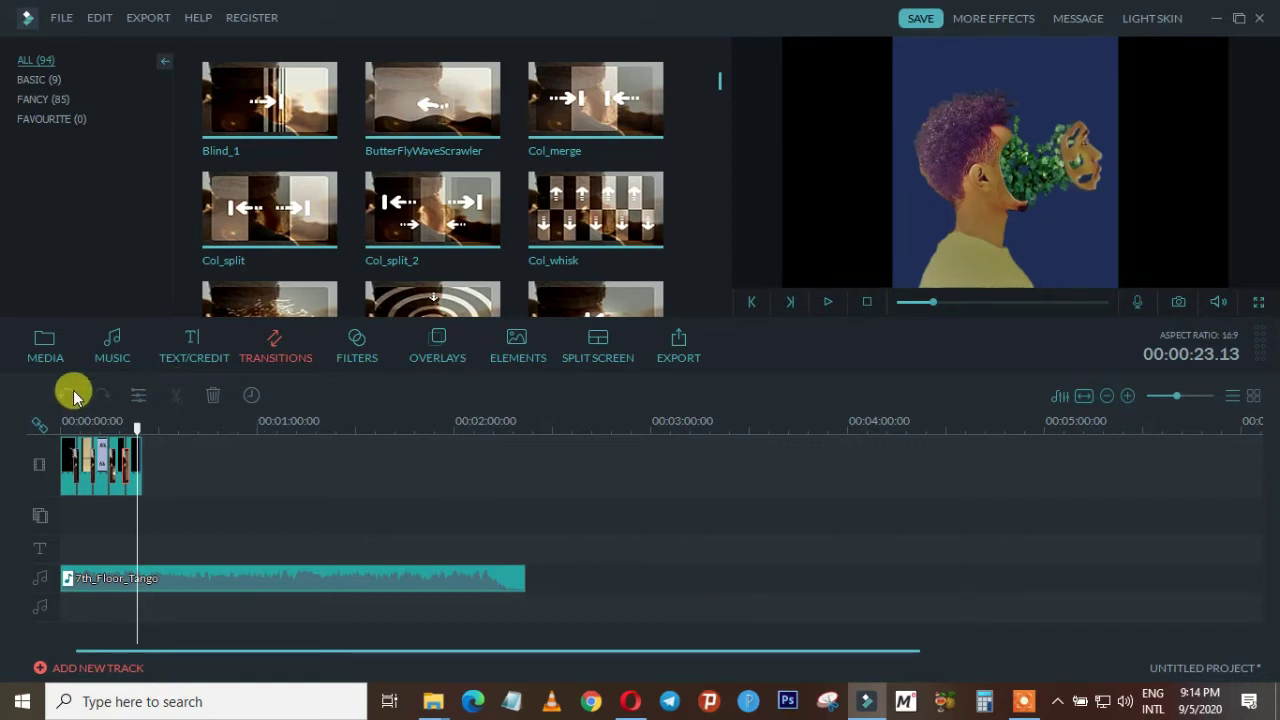
Import the video Increase Youtube Subscribe Only One Code-1.m4v from the Videos folder into the media library.
{"action": "left_click", "coordinate": [28, 350]}
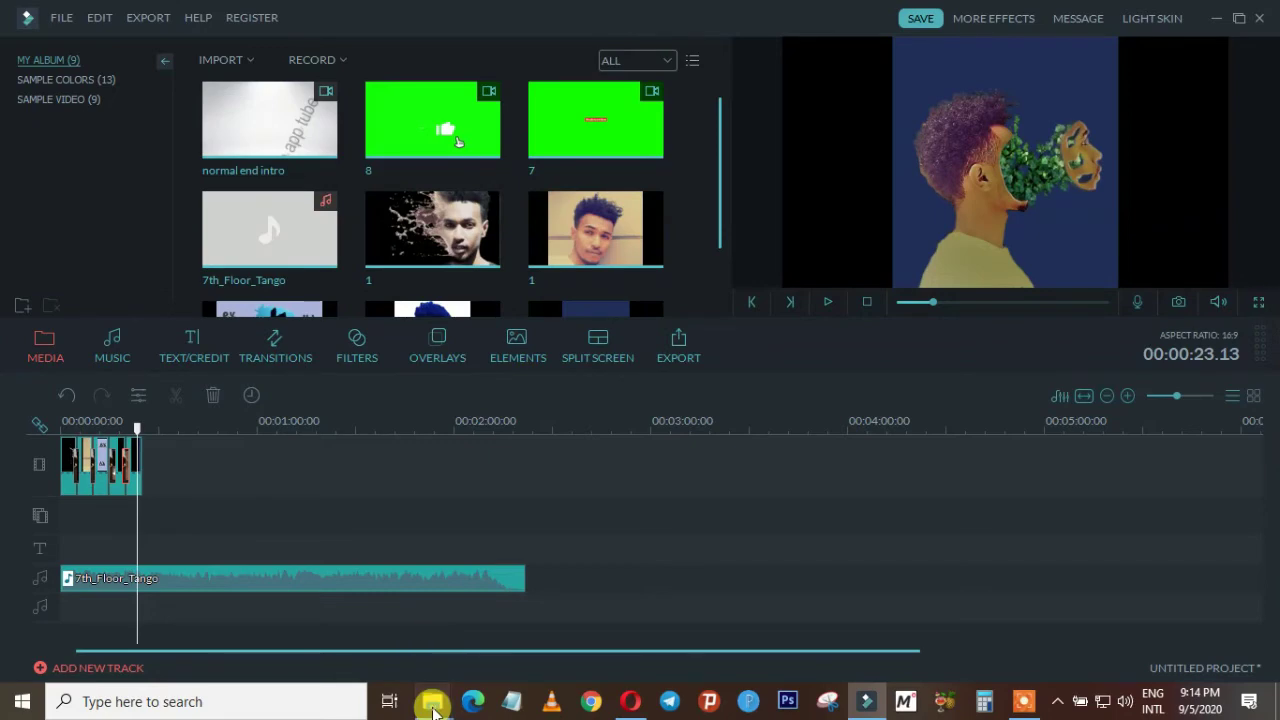
{"action": "mouse_move", "coordinate": [433, 701]}
{"action": "left_click", "coordinate": [505, 630]}
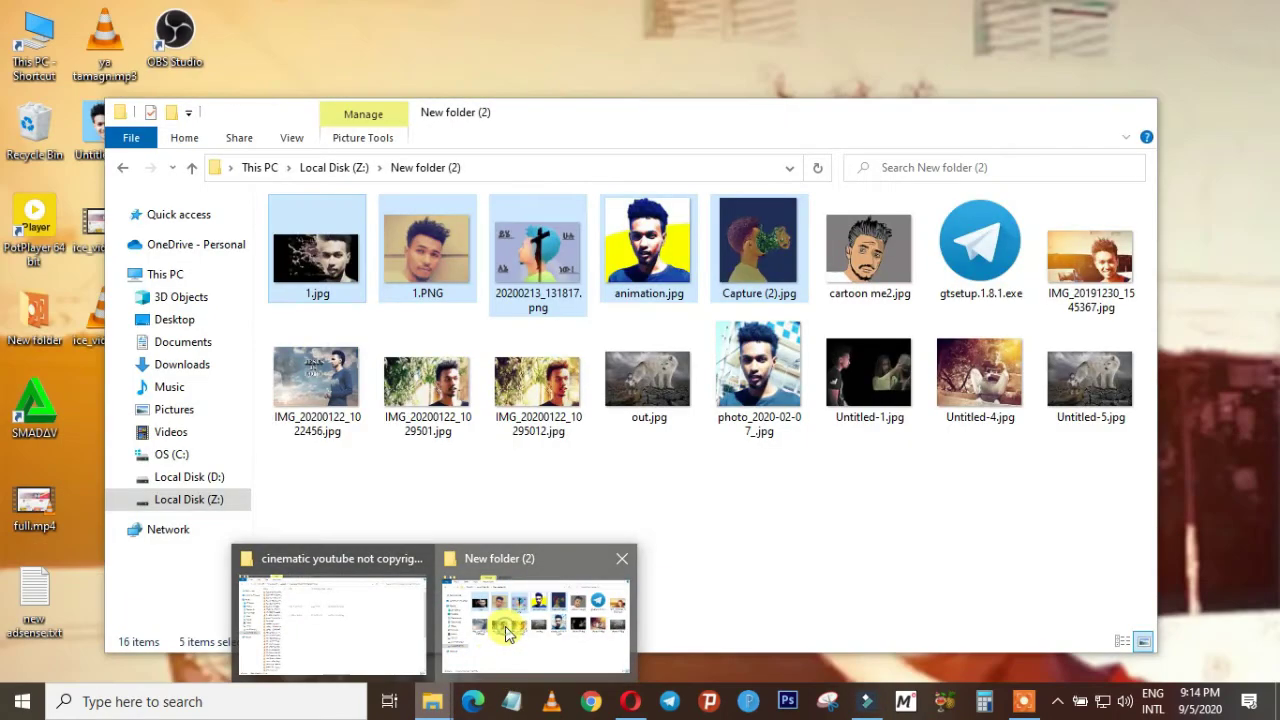
{"action": "left_click", "coordinate": [505, 630]}
{"action": "left_click", "coordinate": [170, 433]}
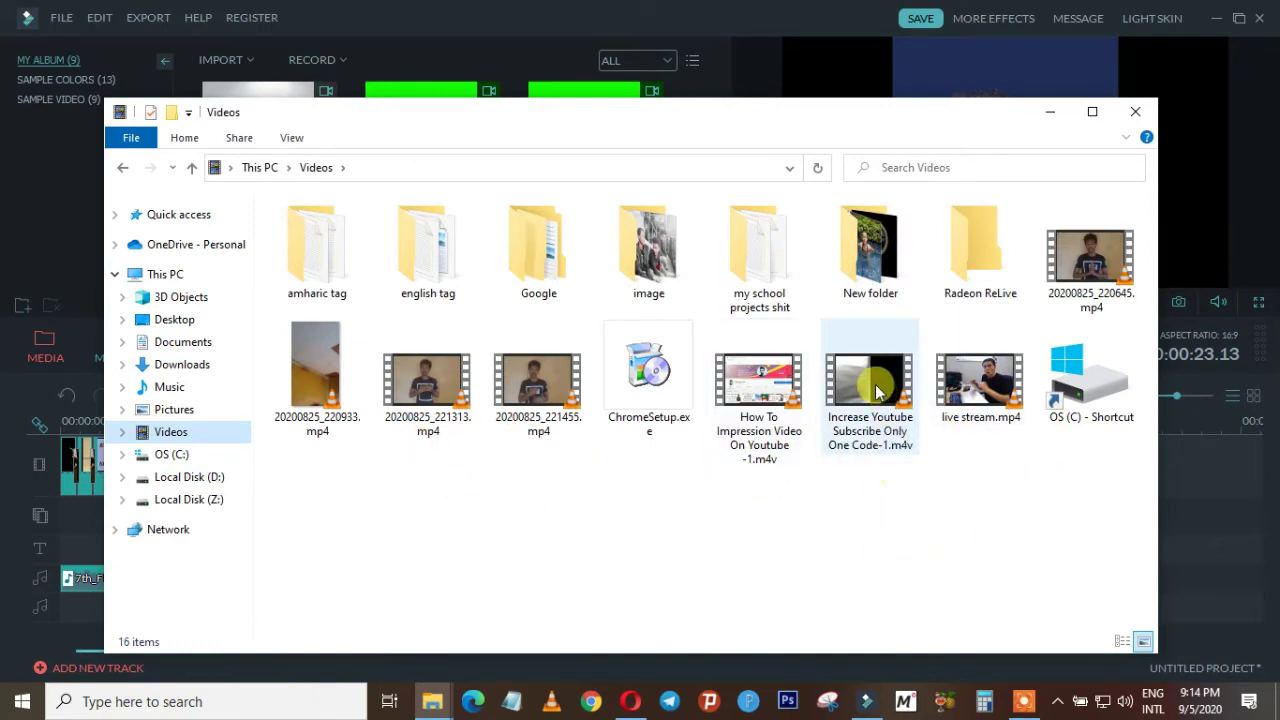
{"action": "left_click", "coordinate": [866, 418]}
{"action": "left_click_drag", "start_coordinate": [866, 418], "coordinate": [484, 222]}
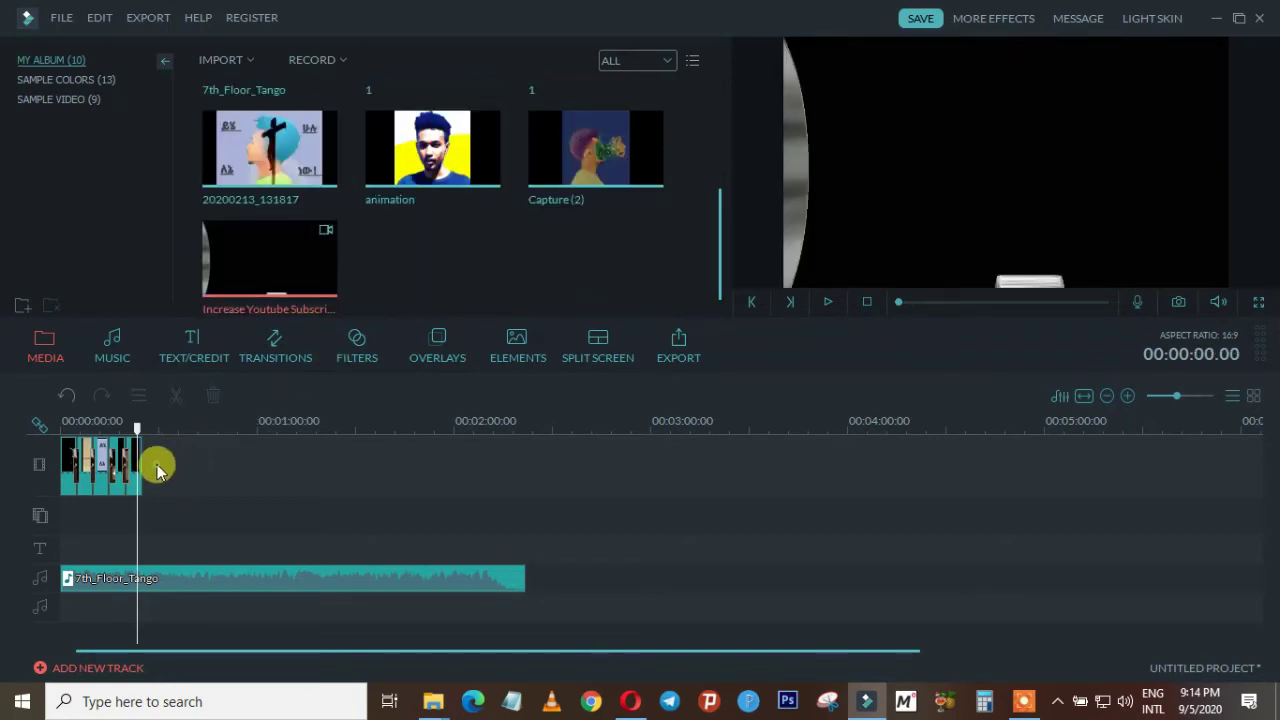
Delete all the slideshow images from the video track, keeping the music clip.
{"action": "left_click", "coordinate": [83, 479]}
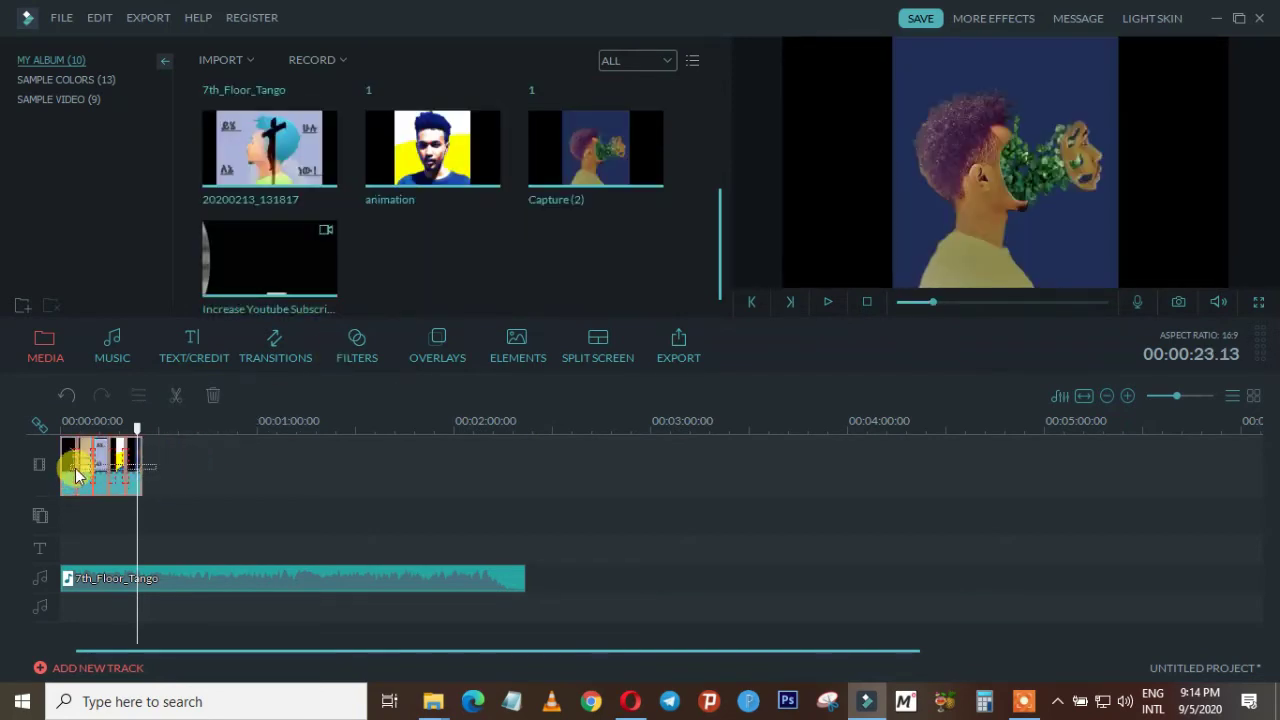
{"action": "left_click_drag", "start_coordinate": [77, 475], "coordinate": [51, 457]}
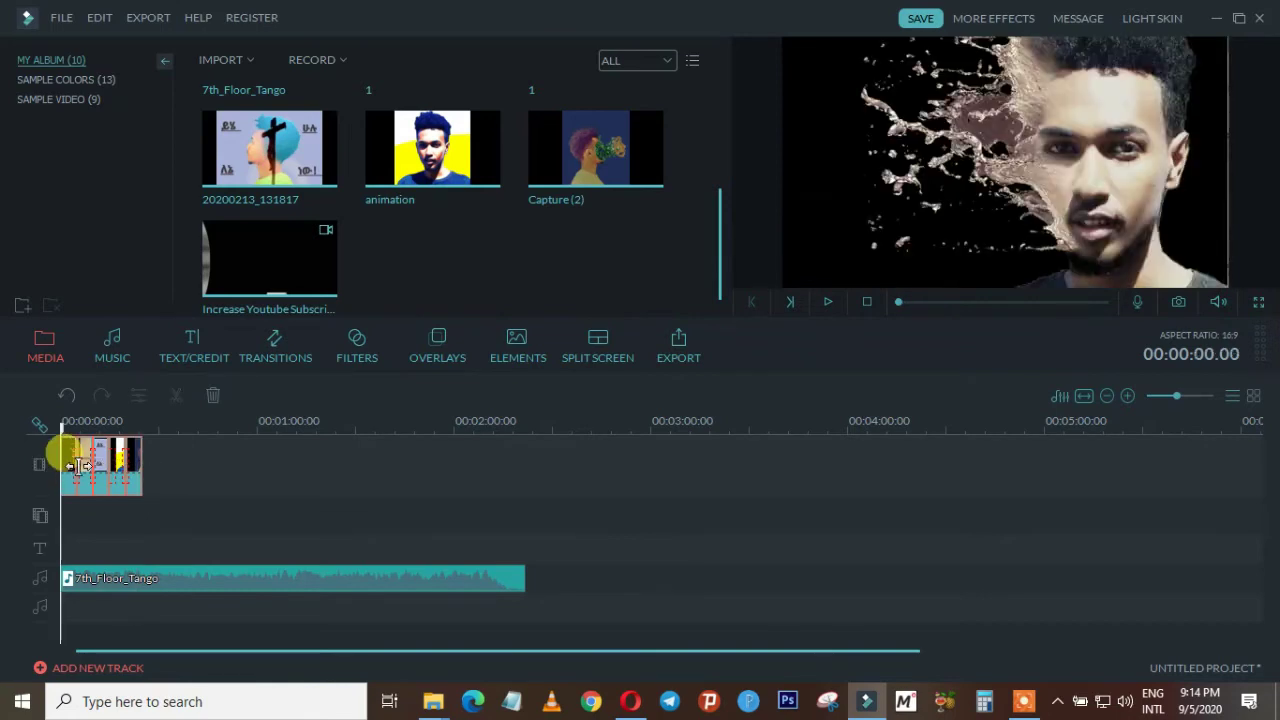
{"action": "right_click", "coordinate": [80, 465]}
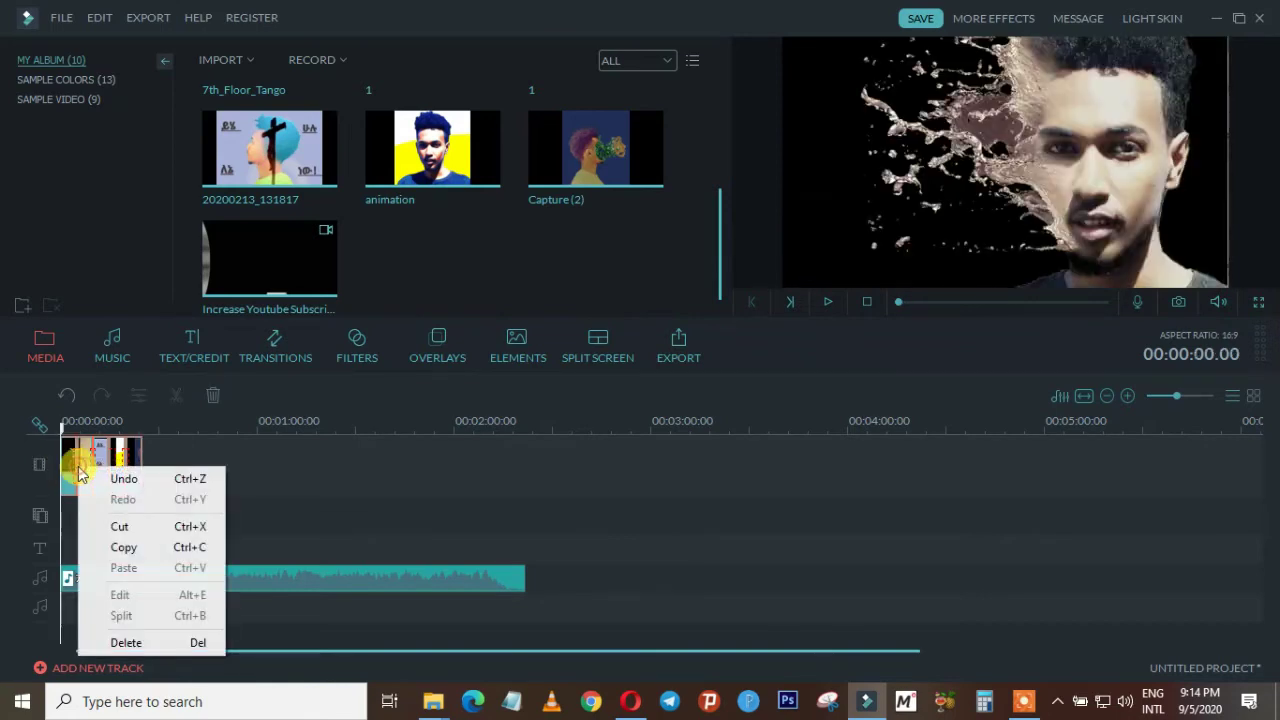
{"action": "left_click", "coordinate": [124, 643]}
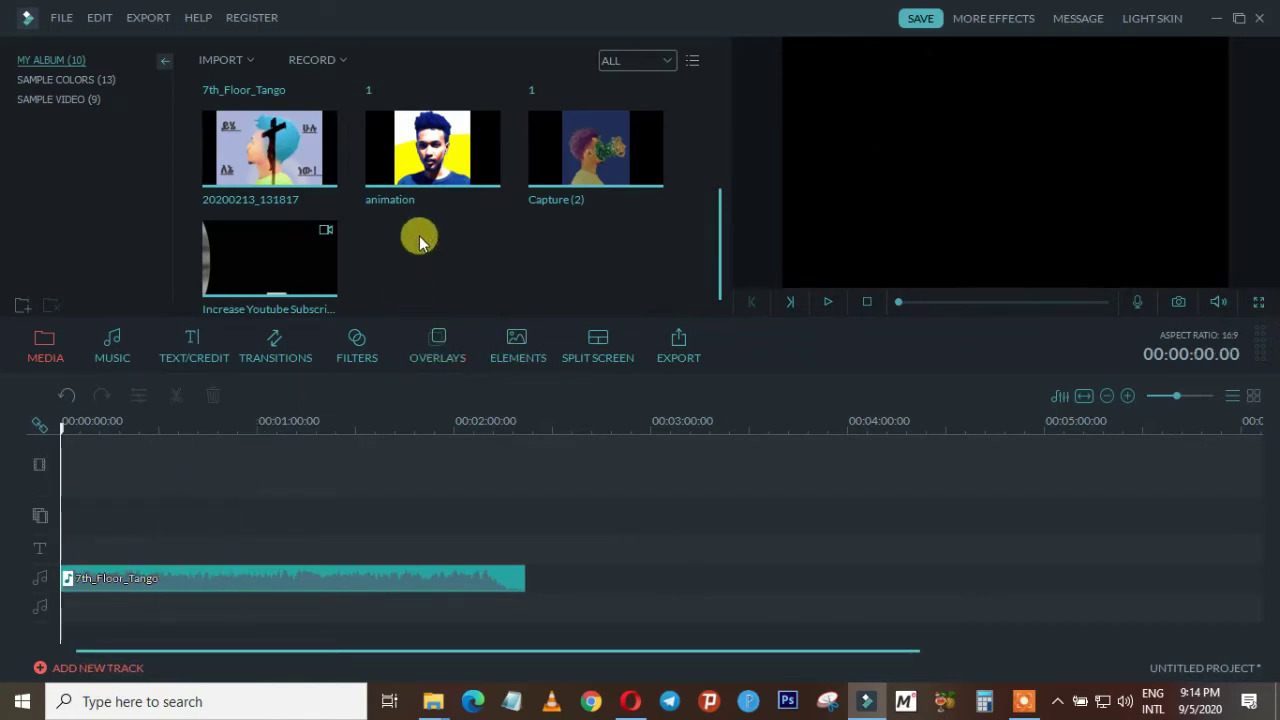
Place the imported Increase Youtube Subscribe video at the start of the video track and play its opening.
{"action": "mouse_move", "coordinate": [318, 264]}
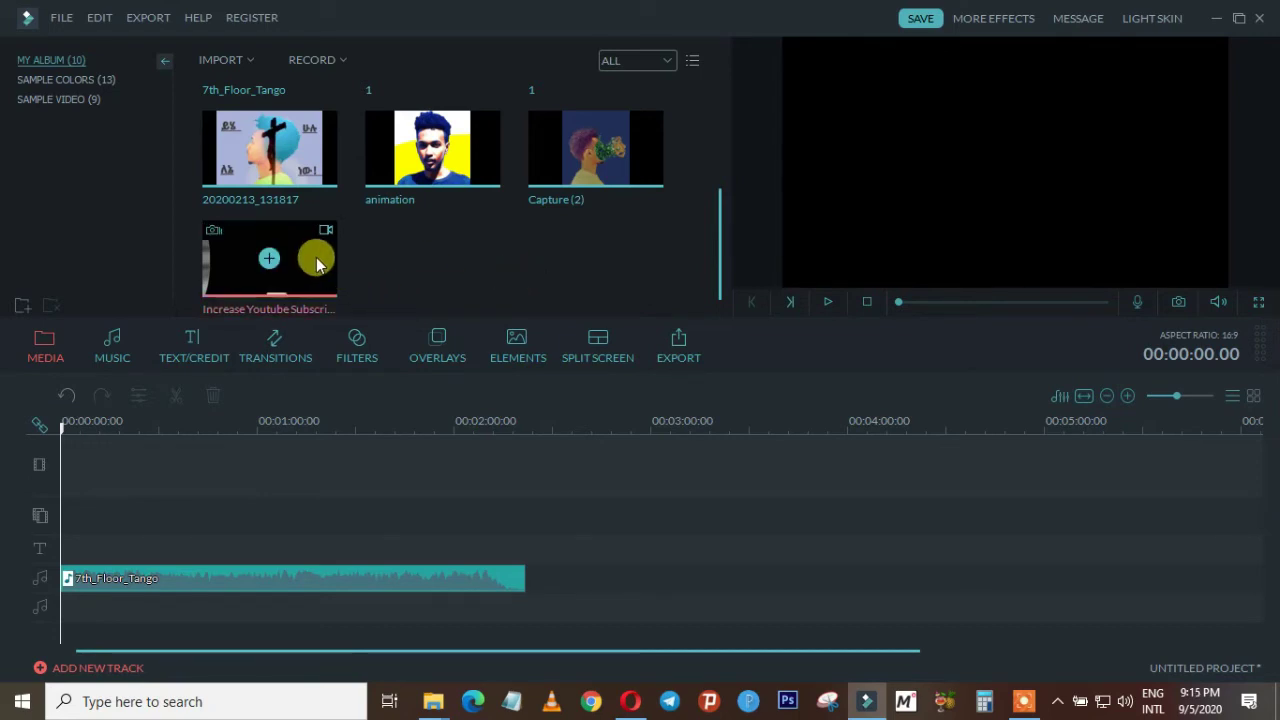
{"action": "left_click_drag", "start_coordinate": [318, 264], "coordinate": [77, 484]}
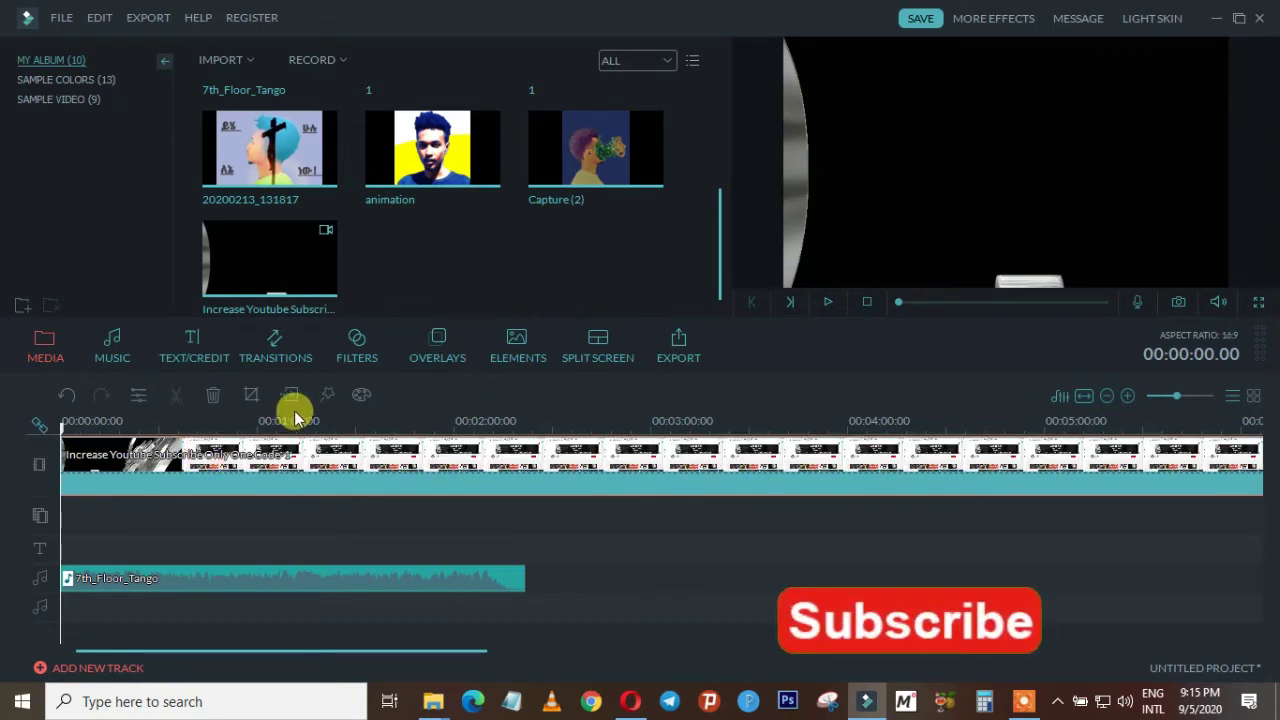
{"action": "key", "text": "space"}
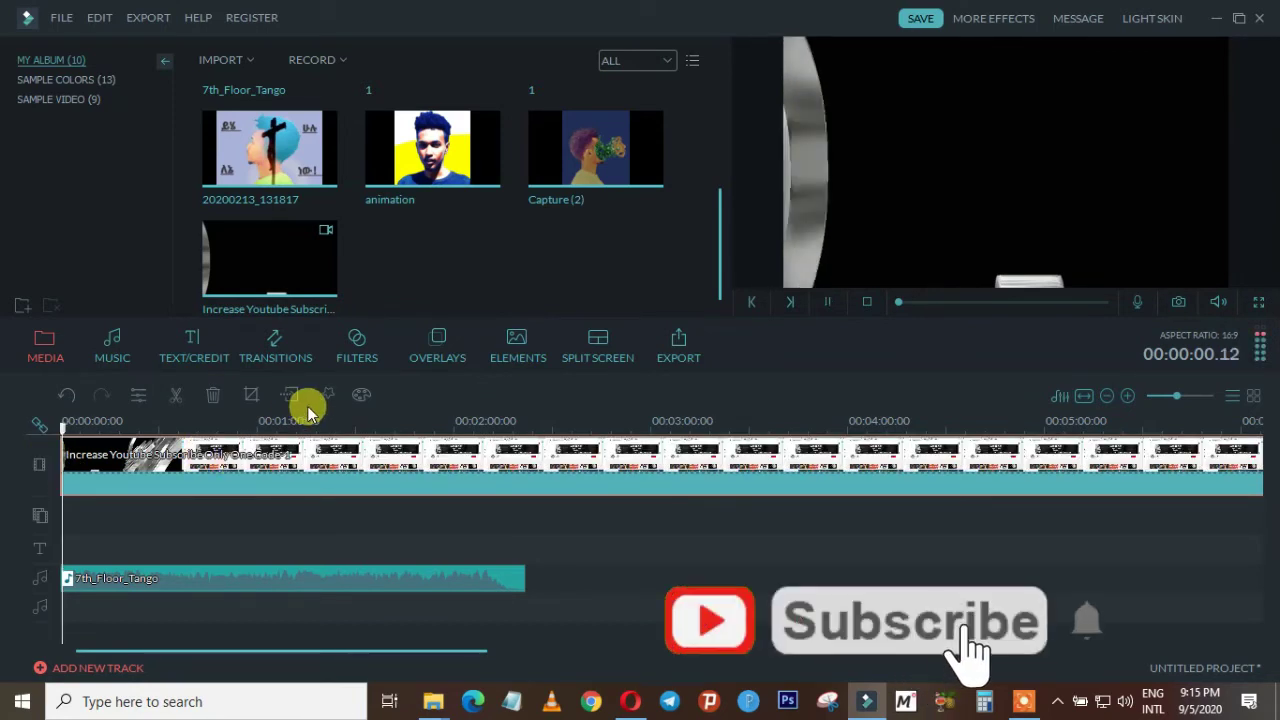
{"action": "key", "text": "space"}
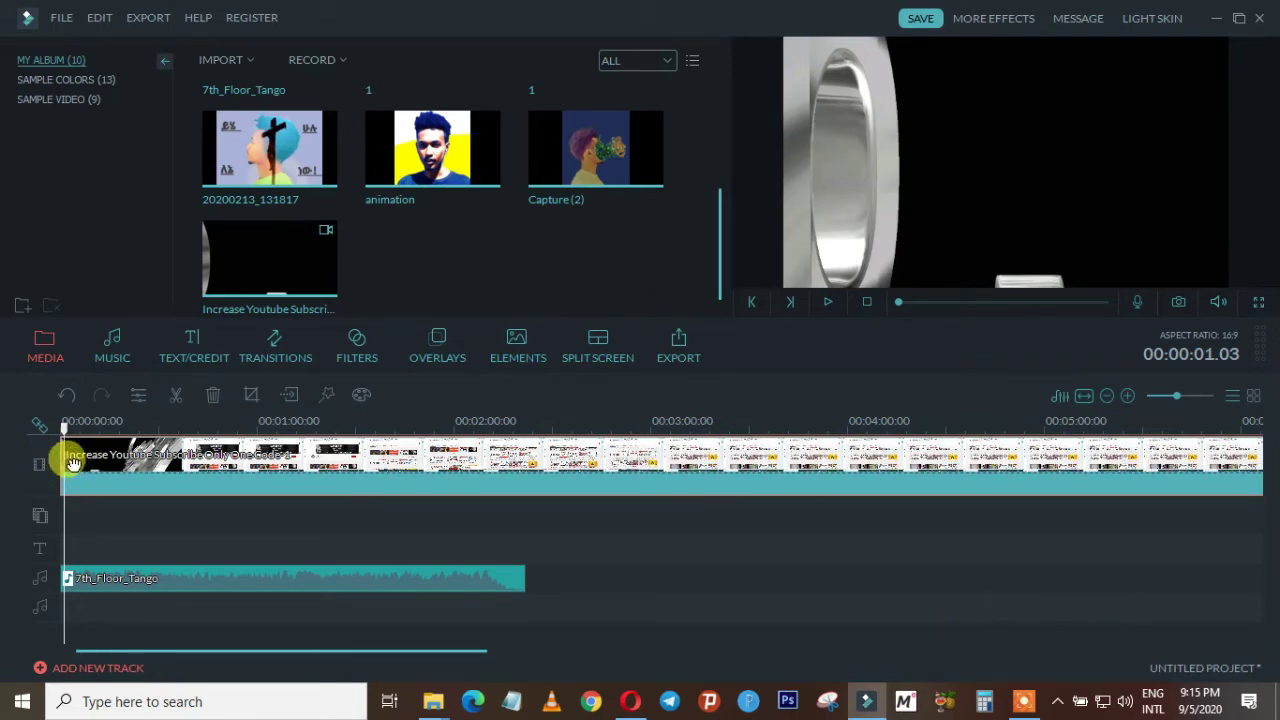
Trim the intro off the start of the video clip and play it back with the music.
{"action": "left_click_drag", "start_coordinate": [62, 430], "coordinate": [101, 432]}
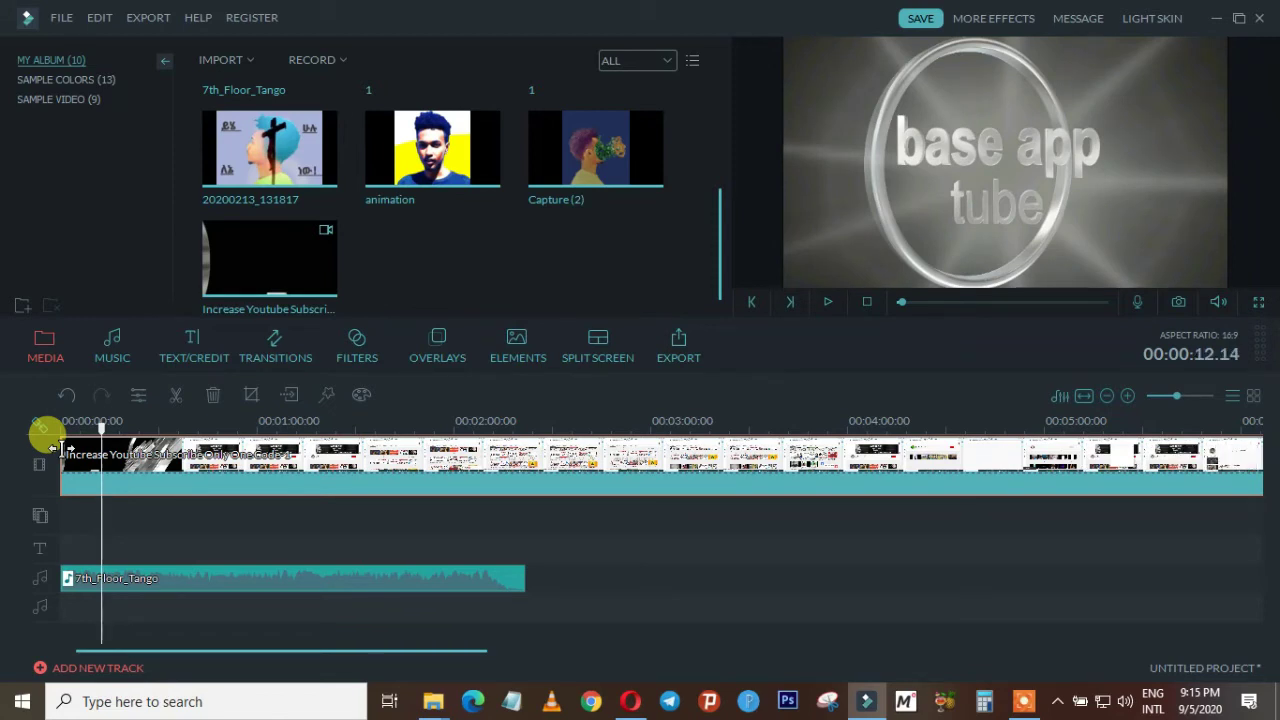
{"action": "left_click", "coordinate": [57, 448]}
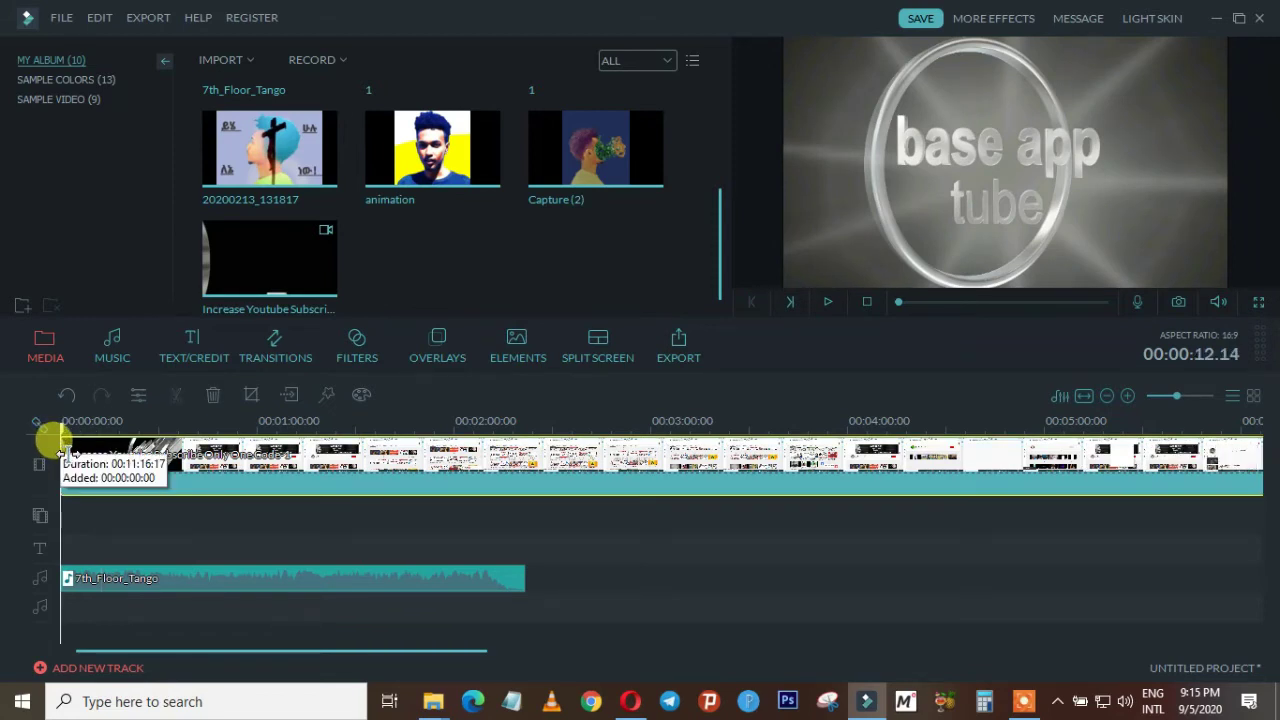
{"action": "left_click_drag", "start_coordinate": [58, 448], "coordinate": [128, 445]}
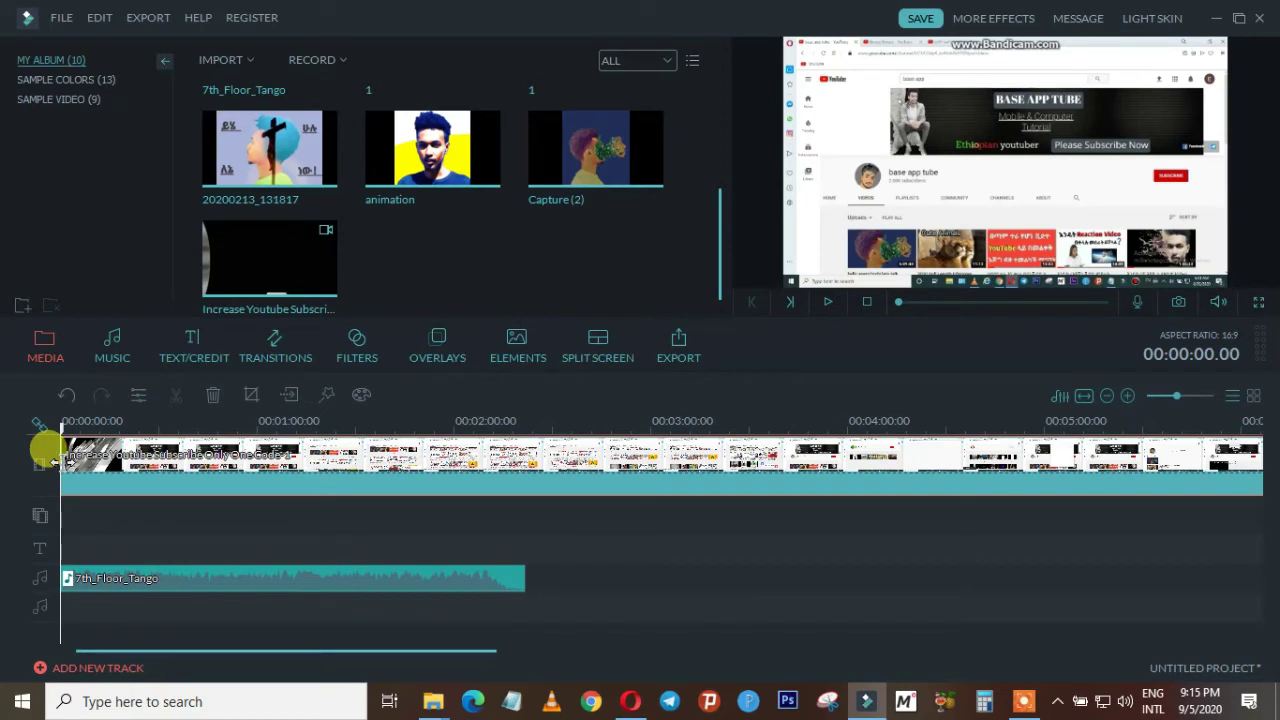
{"action": "mouse_move", "coordinate": [55, 460]}
{"action": "left_mouse_down"}
{"action": "mouse_move", "coordinate": [88, 458]}
{"action": "mouse_move", "coordinate": [74, 466]}
{"action": "left_mouse_up"}
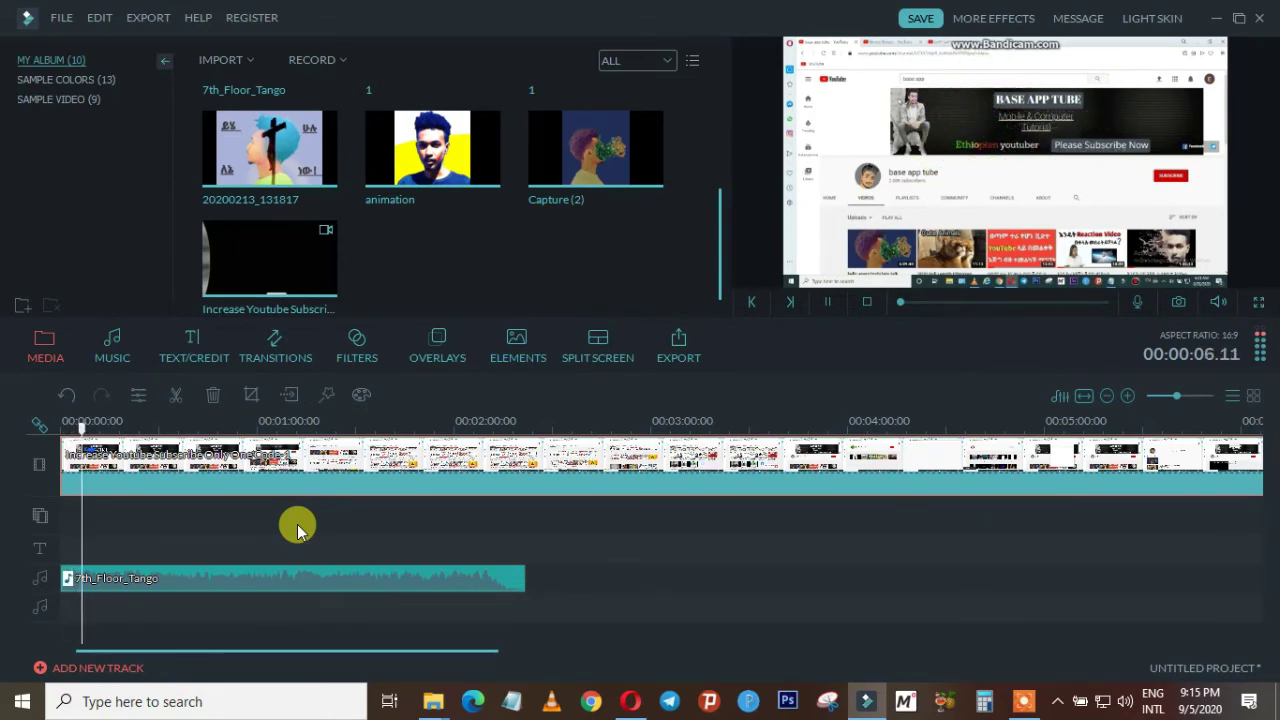
{"action": "key", "text": "space"}
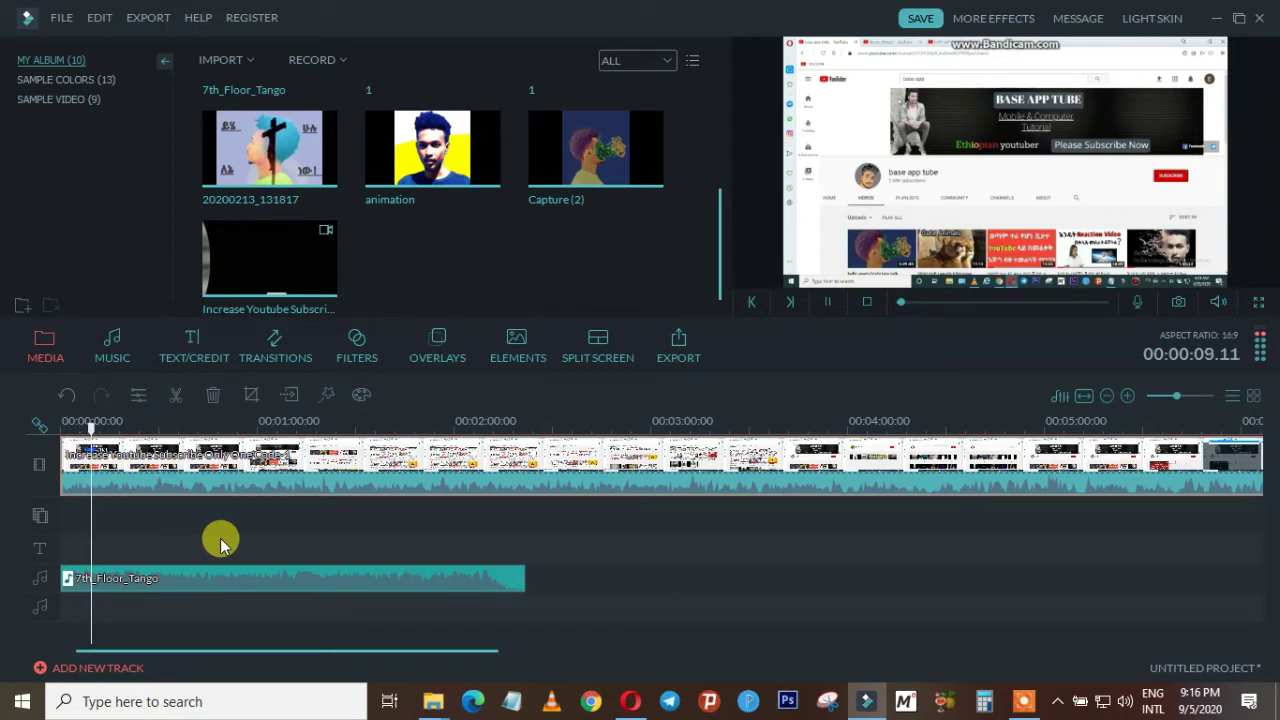
{"action": "key", "text": "space"}
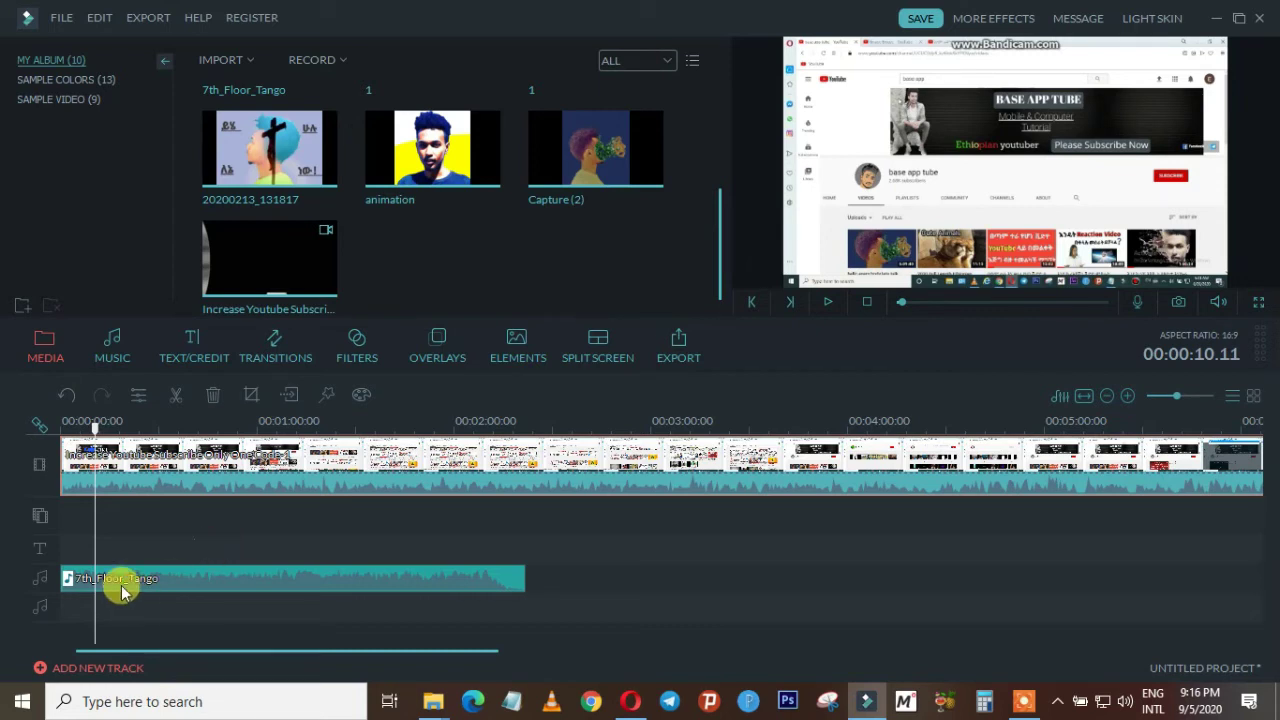
Lower the 7th_Floor_Tango clip's volume to 21 and play back the mix with the video.
{"action": "left_click", "coordinate": [172, 583]}
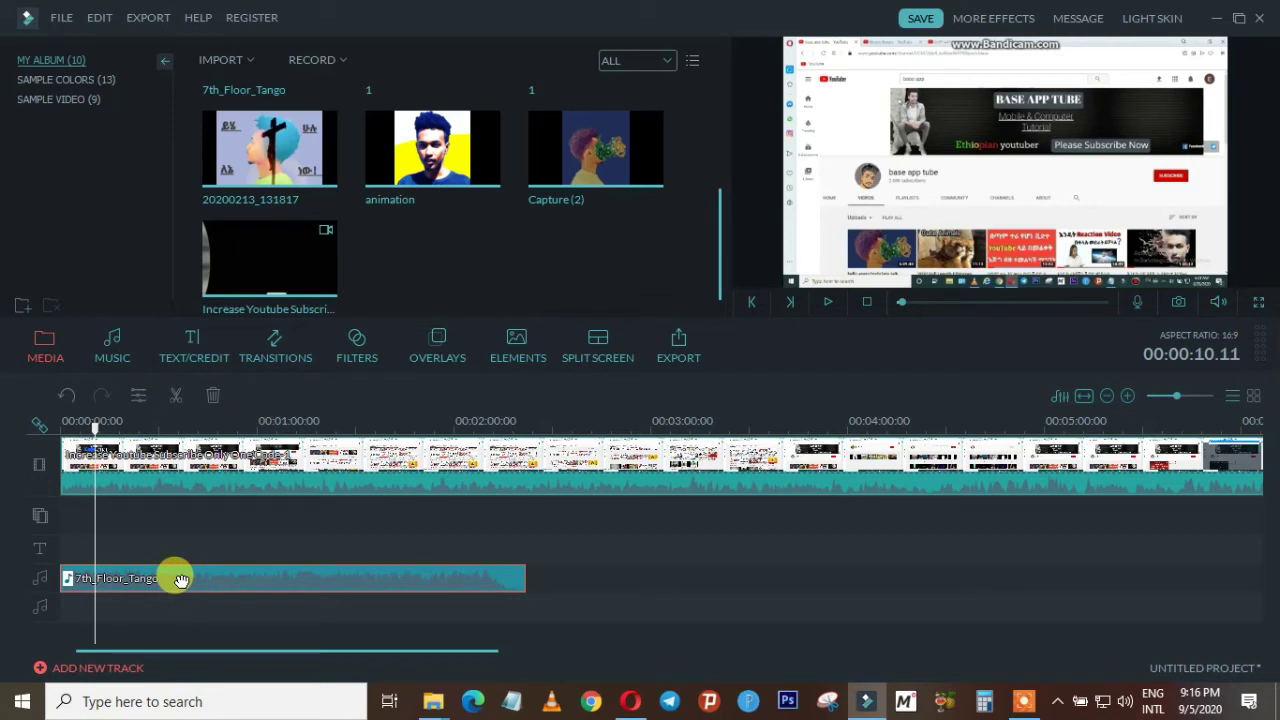
{"action": "double_click", "coordinate": [177, 578]}
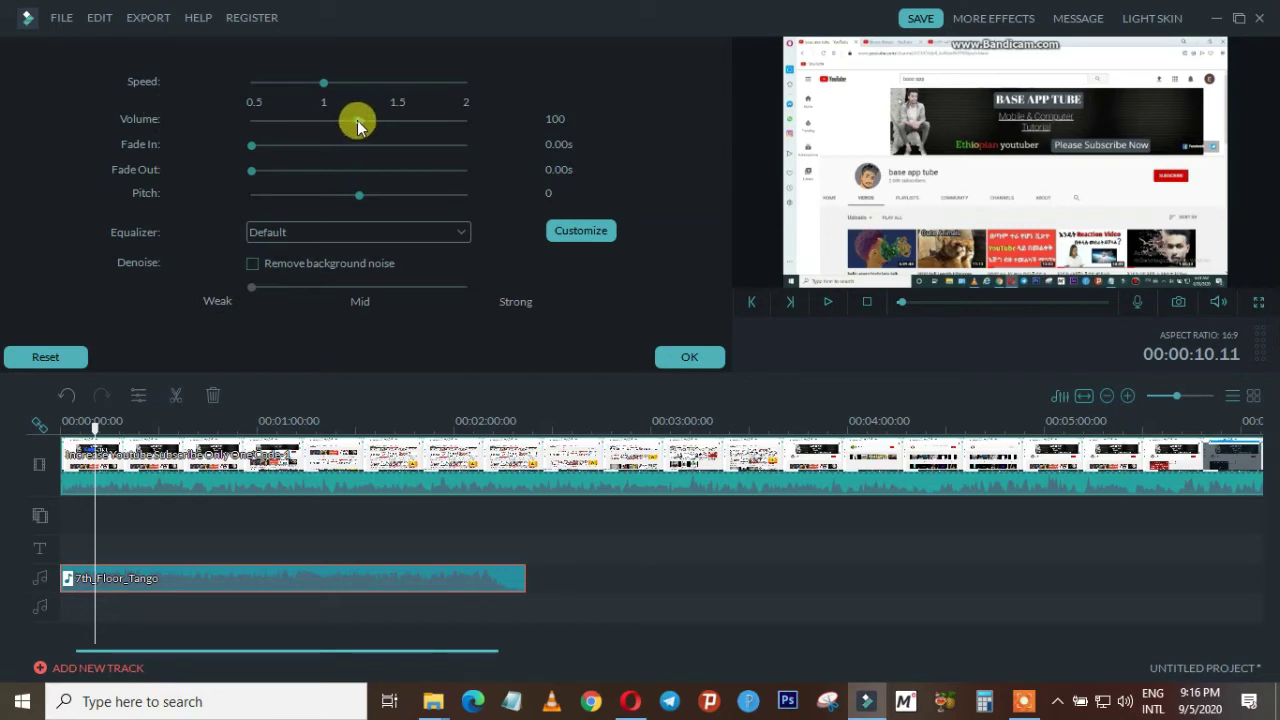
{"action": "left_click", "coordinate": [286, 121]}
{"action": "left_click_drag", "start_coordinate": [285, 122], "coordinate": [274, 122]}
{"action": "left_click", "coordinate": [686, 359]}
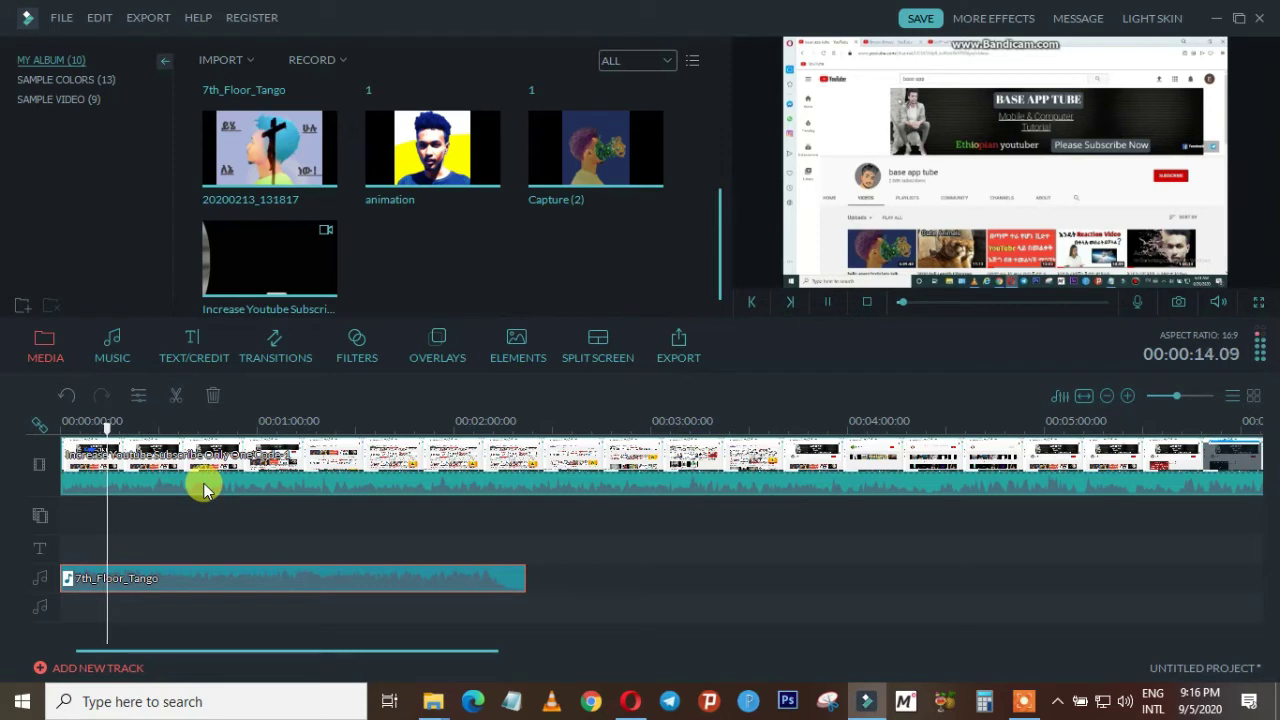
{"action": "key", "text": "space"}
Set the 7th_Floor_Tango clip's volume to 12 and listen to the mix again.
{"action": "double_click", "coordinate": [213, 583]}
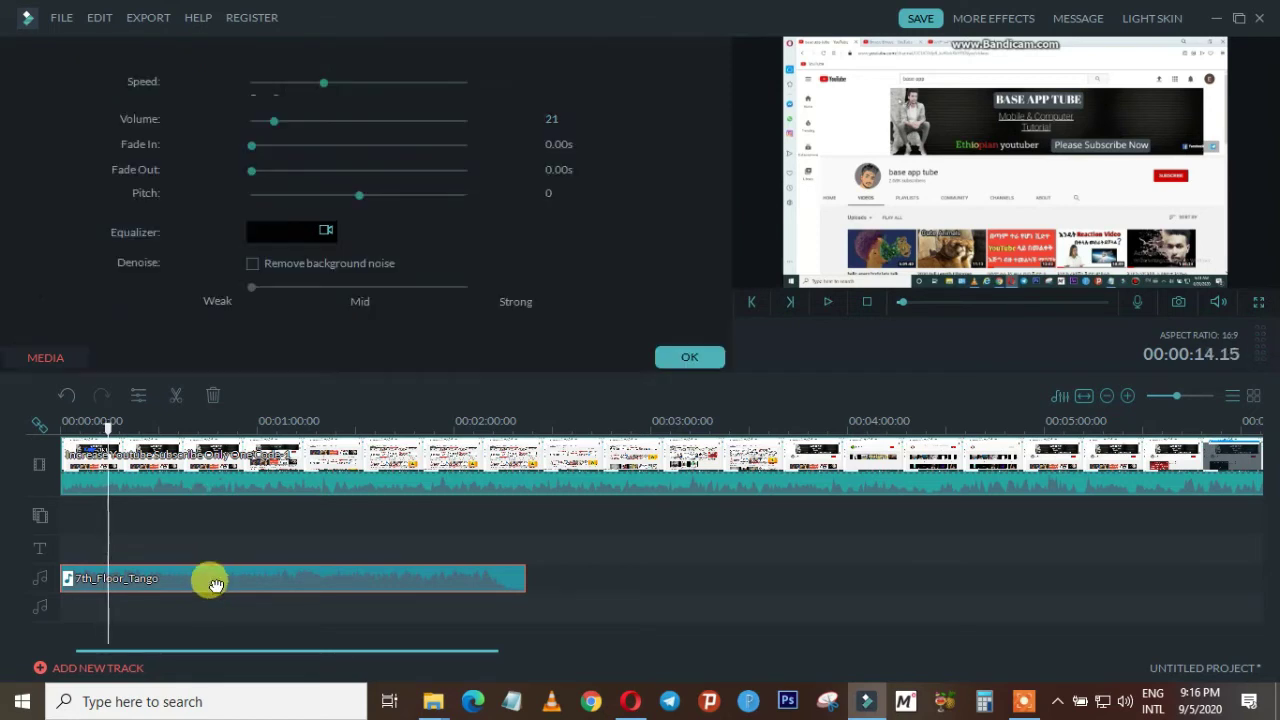
{"action": "left_click_drag", "start_coordinate": [271, 121], "coordinate": [265, 124]}
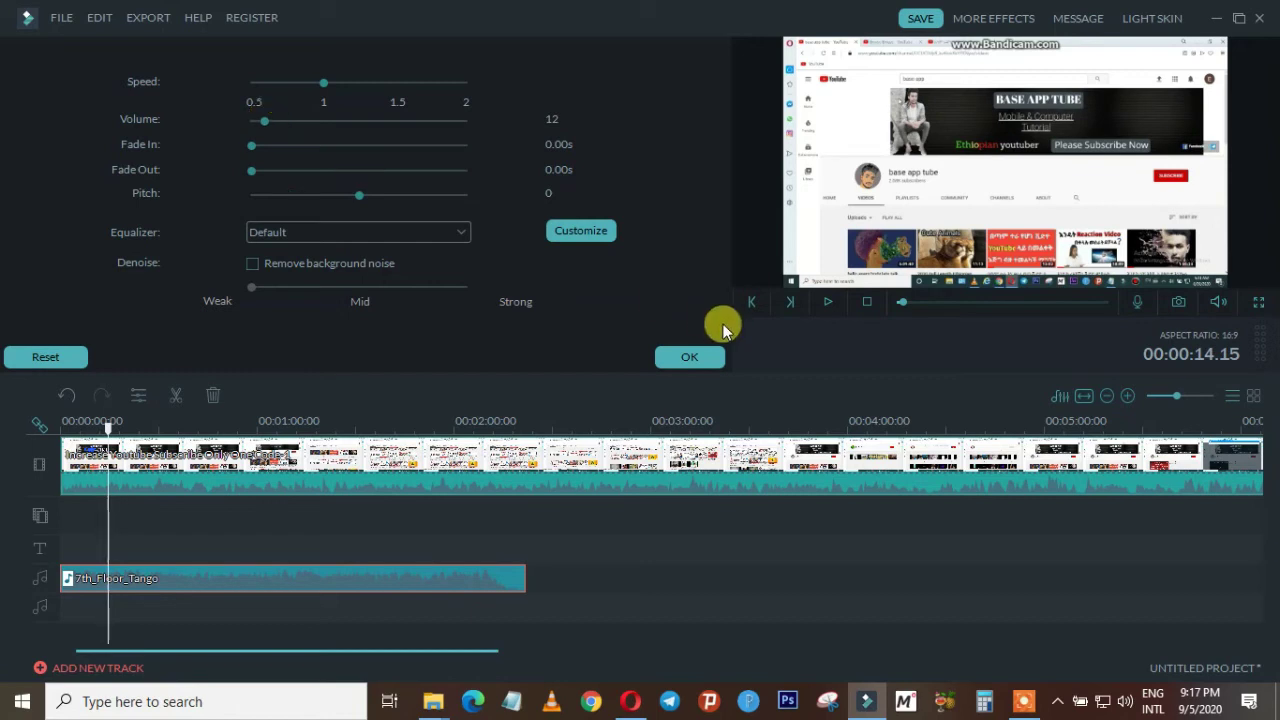
{"action": "left_click", "coordinate": [689, 356]}
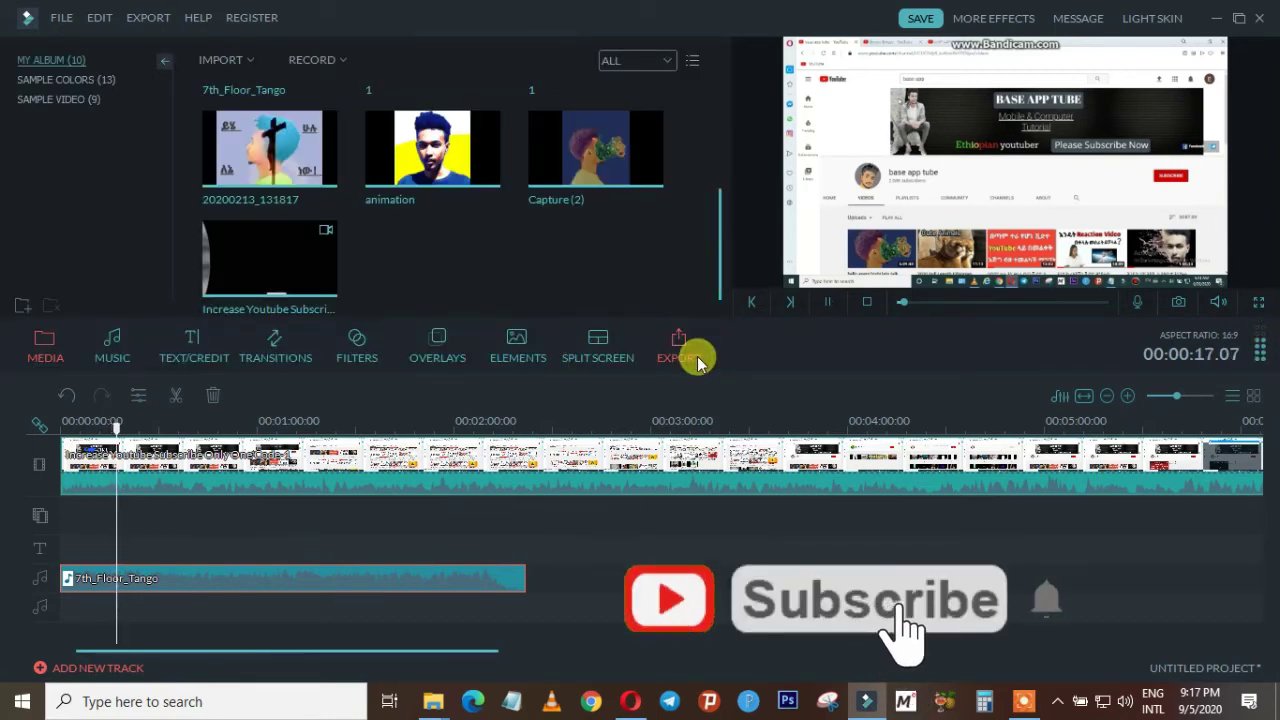
{"action": "key", "text": "space"}
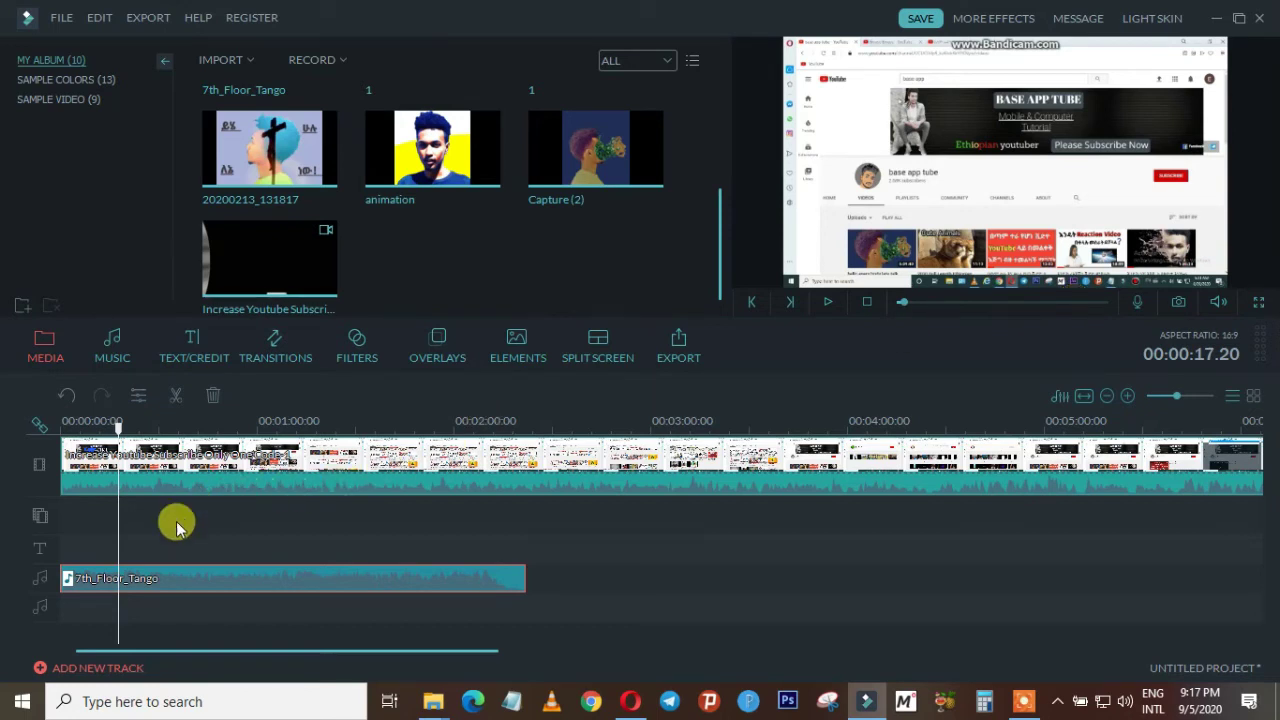
{"action": "left_click", "coordinate": [88, 473]}
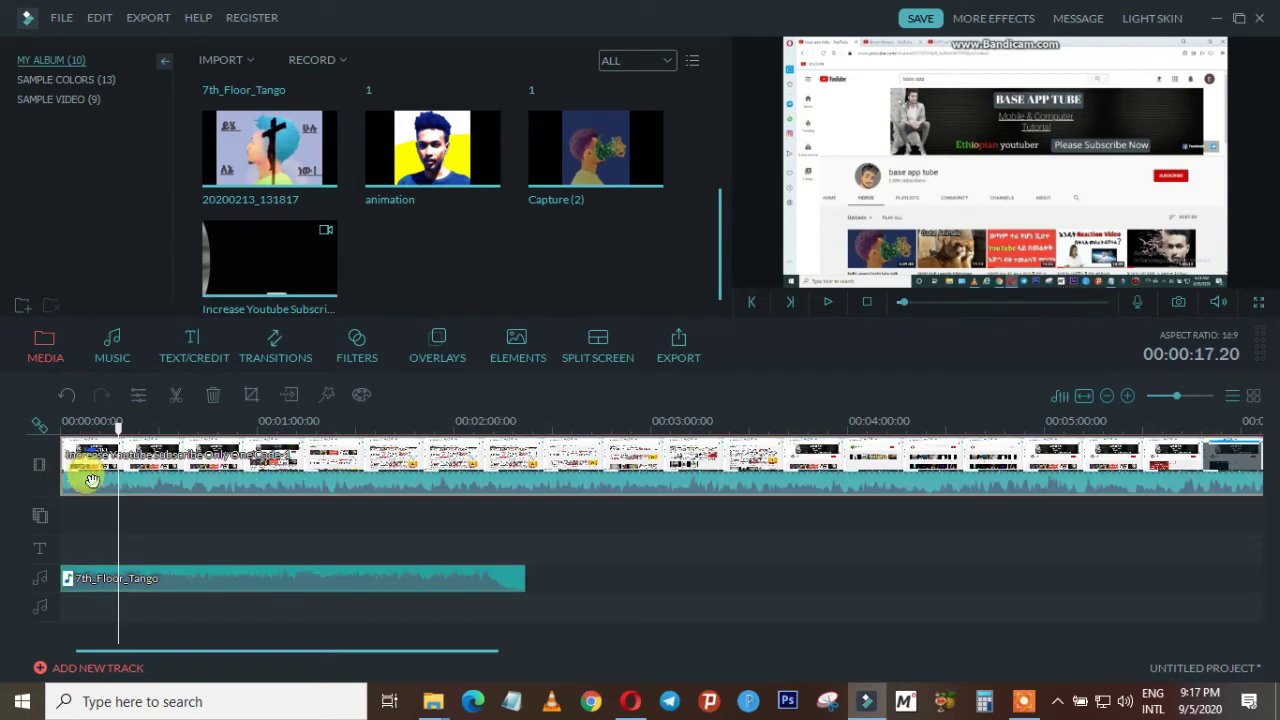
{"action": "left_click", "coordinate": [185, 589]}
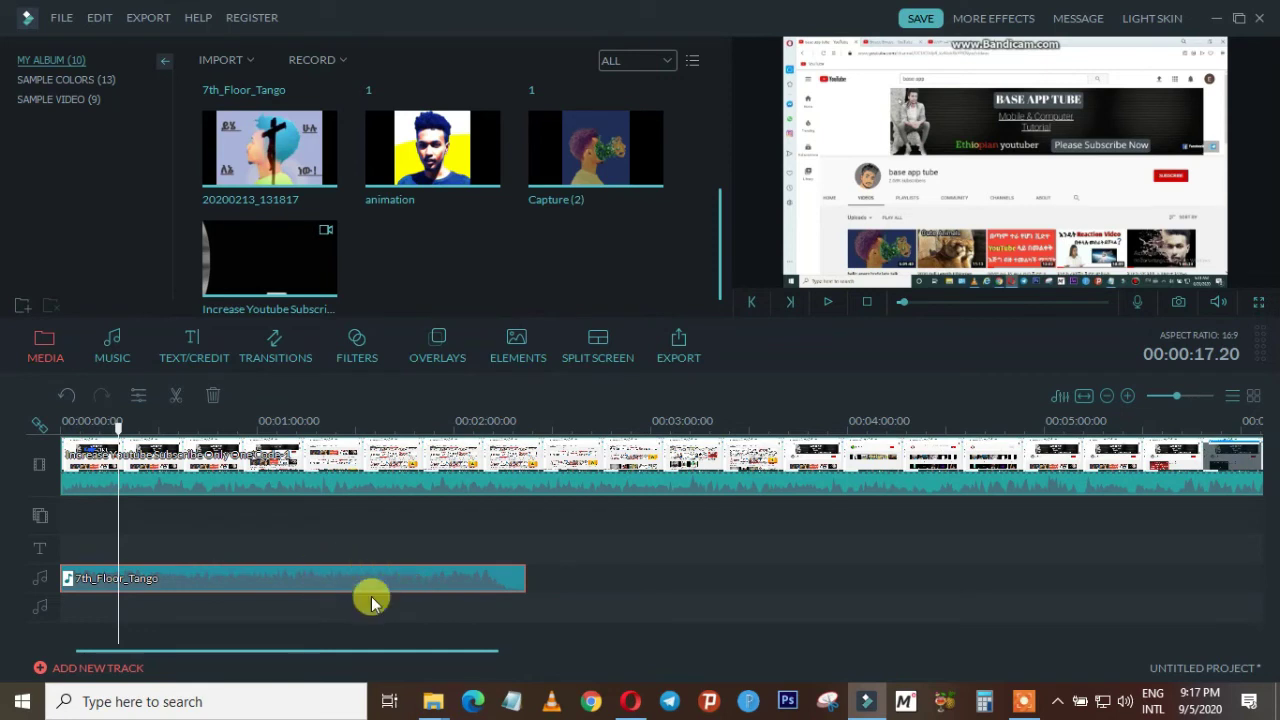
{"action": "left_click", "coordinate": [327, 461]}
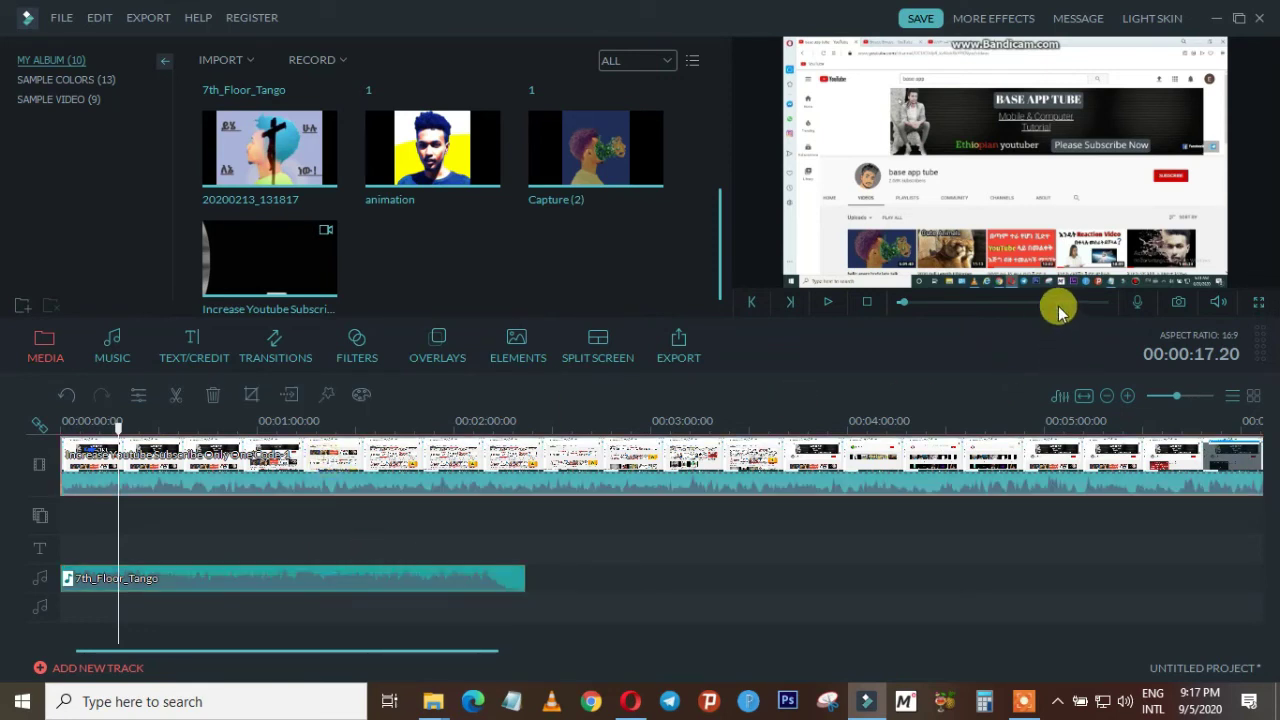
Copy the 7th_Floor_Tango clip and paste the copy at 00:02:18.00, near the end of the first one.
{"action": "left_click", "coordinate": [870, 303]}
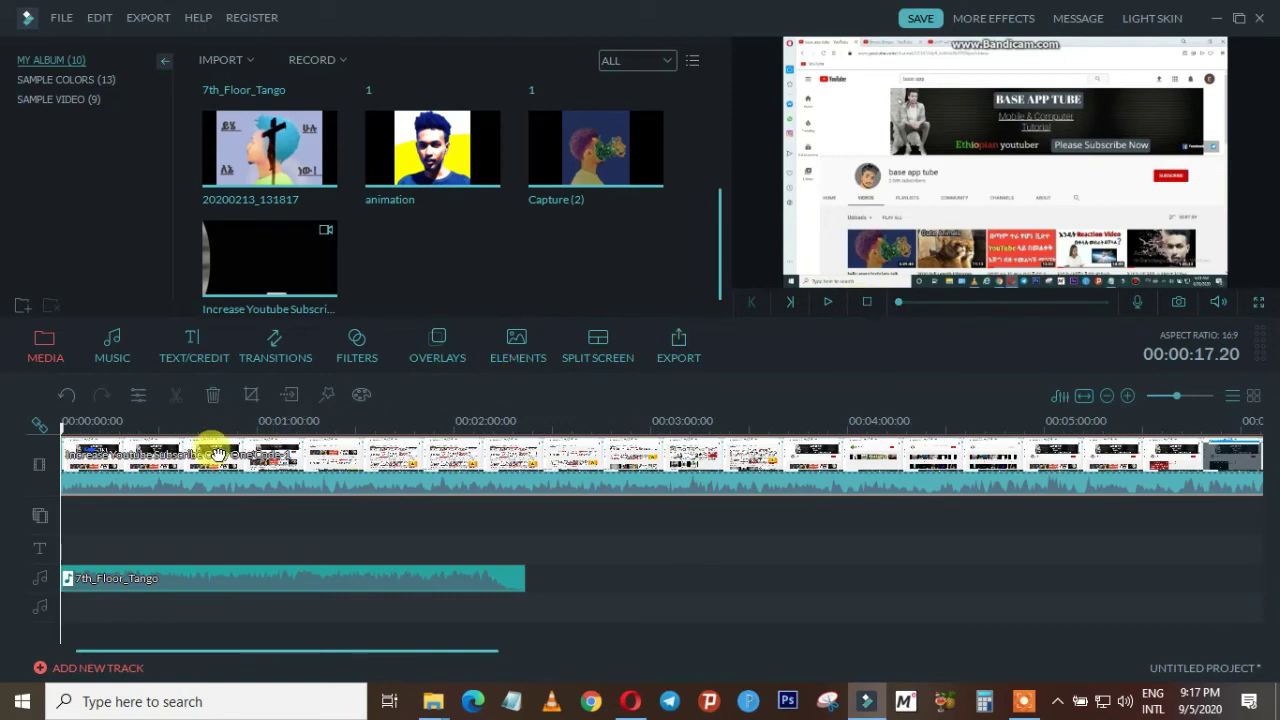
{"action": "left_click", "coordinate": [199, 580]}
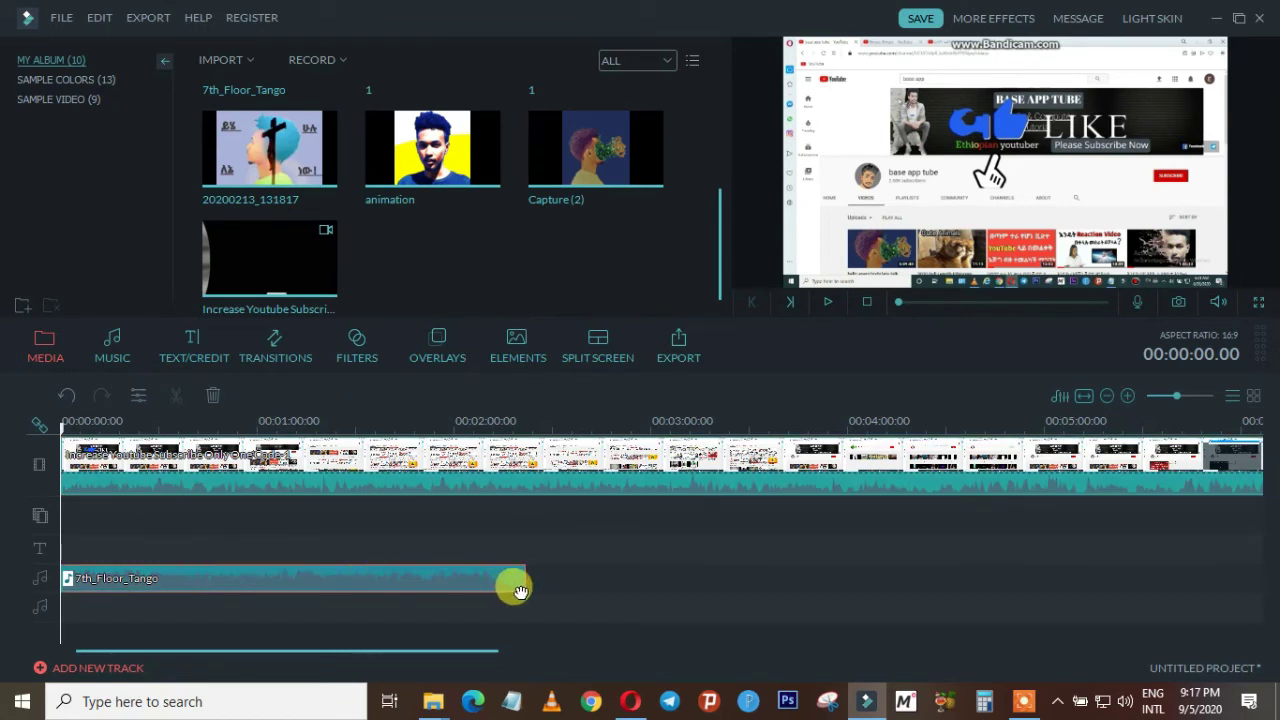
{"action": "right_click", "coordinate": [398, 580]}
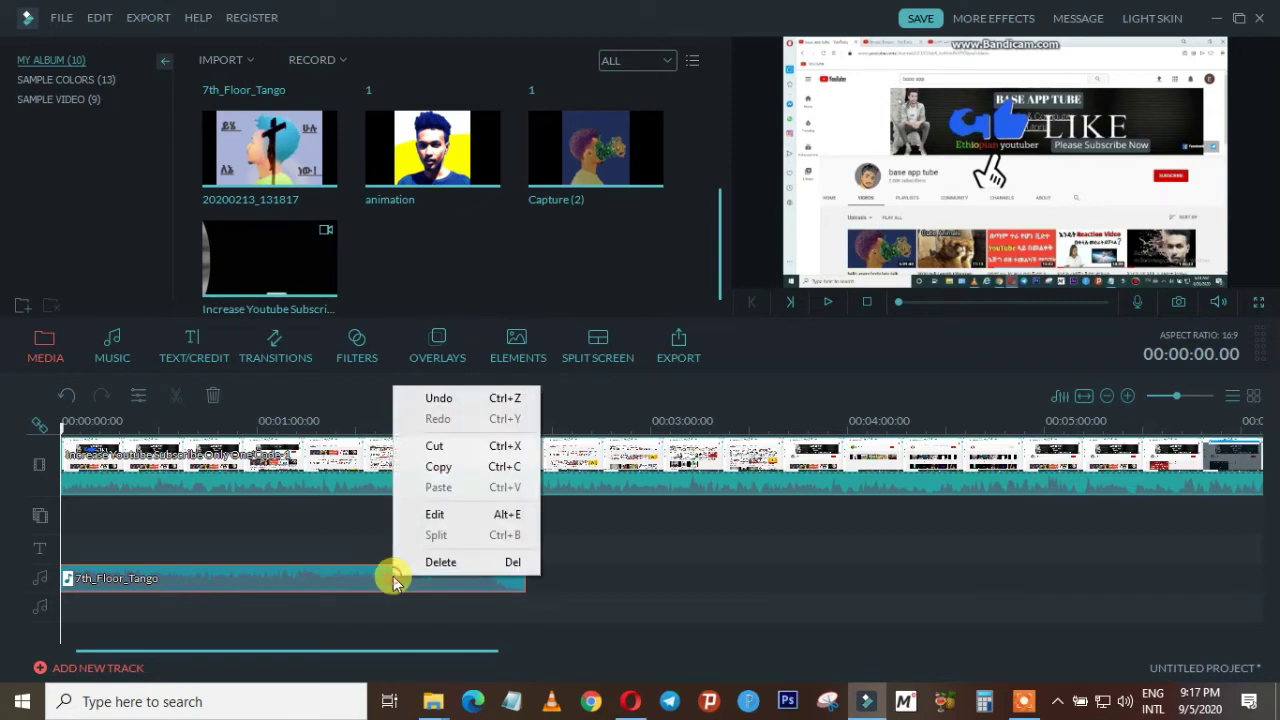
{"action": "left_click", "coordinate": [432, 472]}
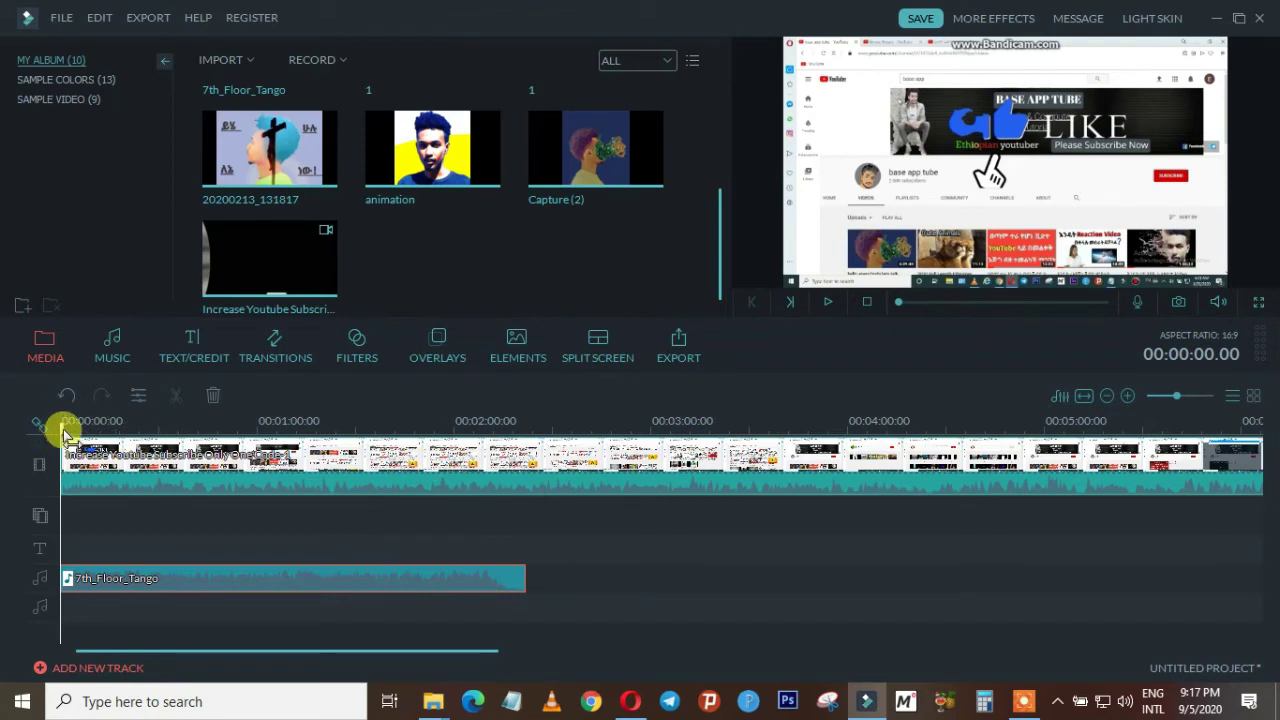
{"action": "left_click_drag", "start_coordinate": [62, 428], "coordinate": [511, 477]}
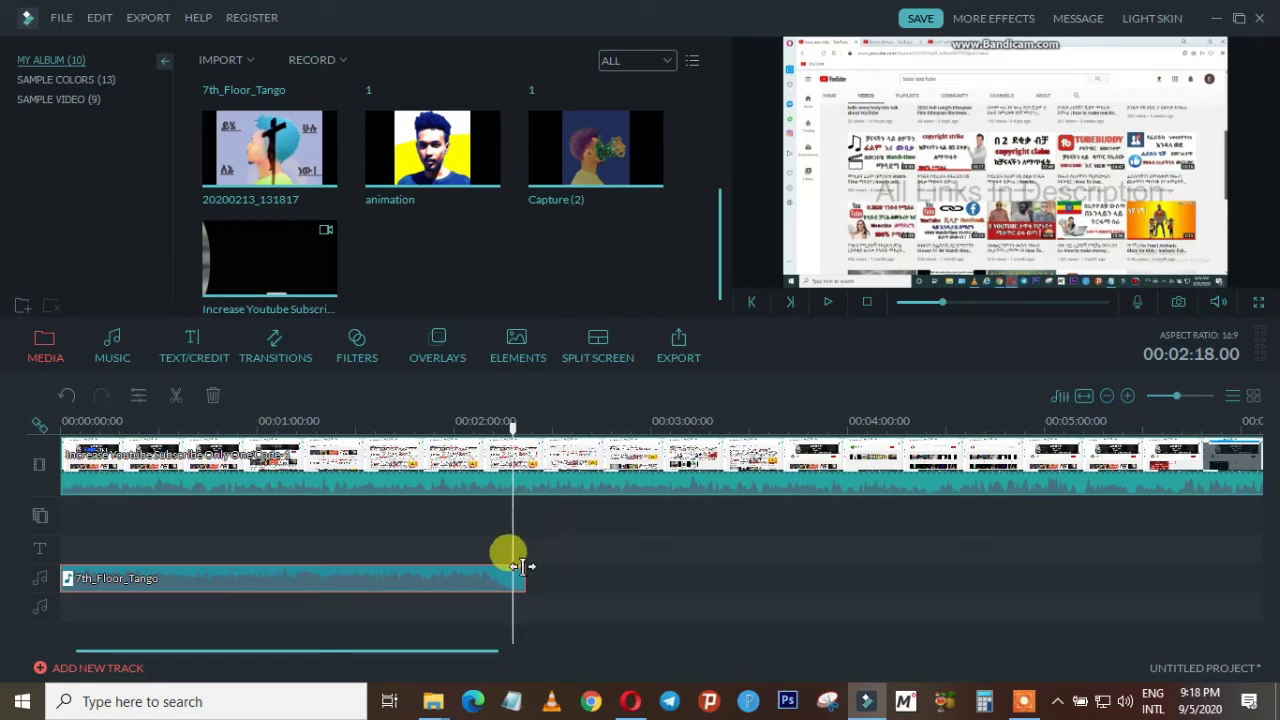
{"action": "right_click", "coordinate": [531, 529]}
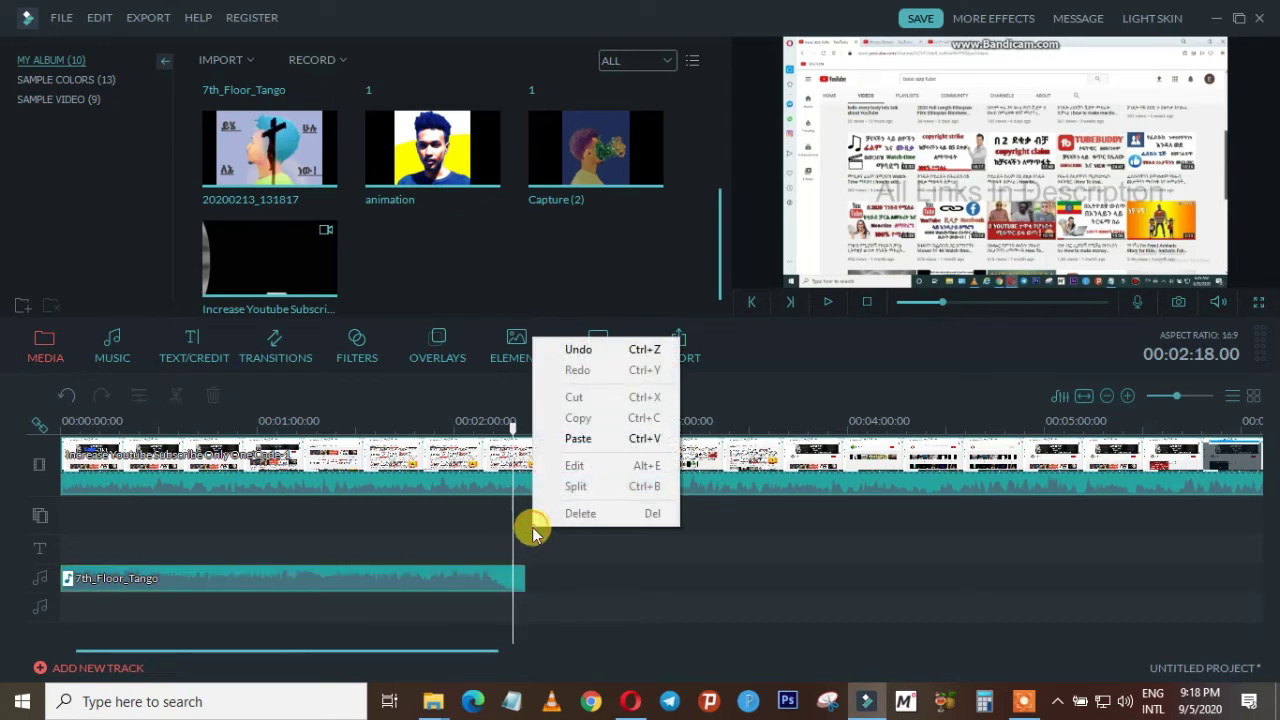
{"action": "left_click", "coordinate": [573, 439]}
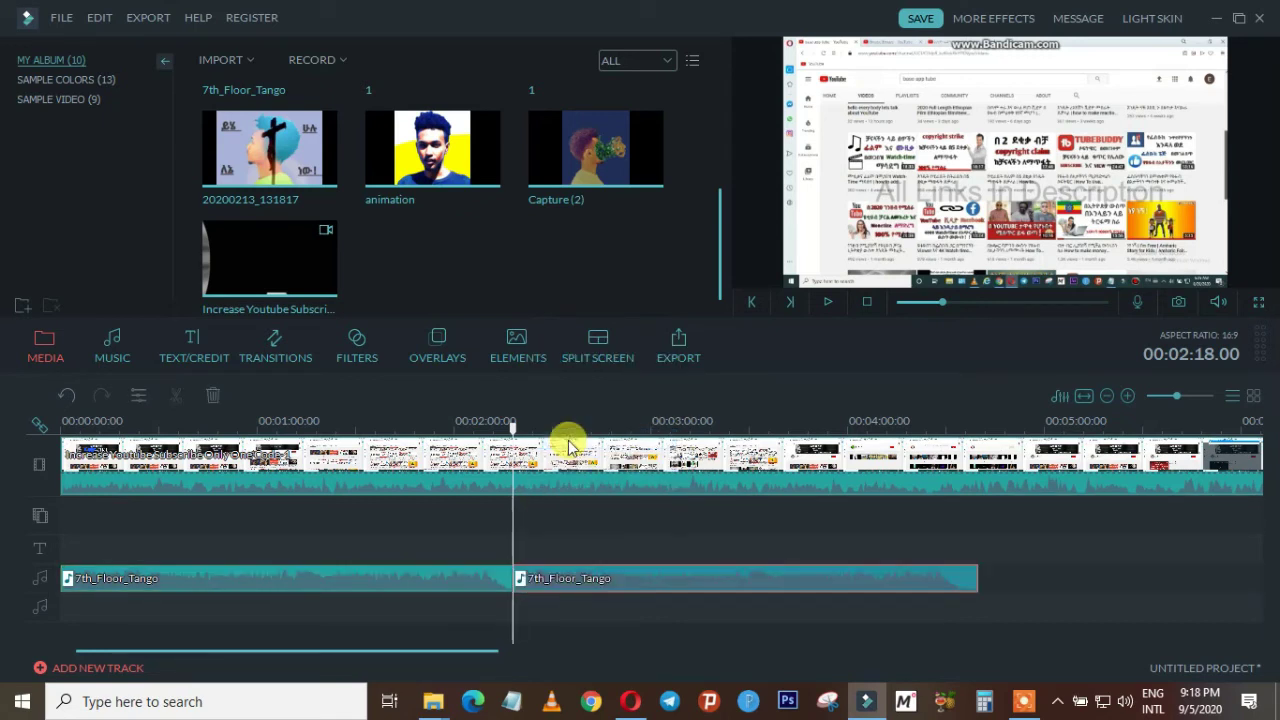
{"action": "left_click", "coordinate": [440, 577]}
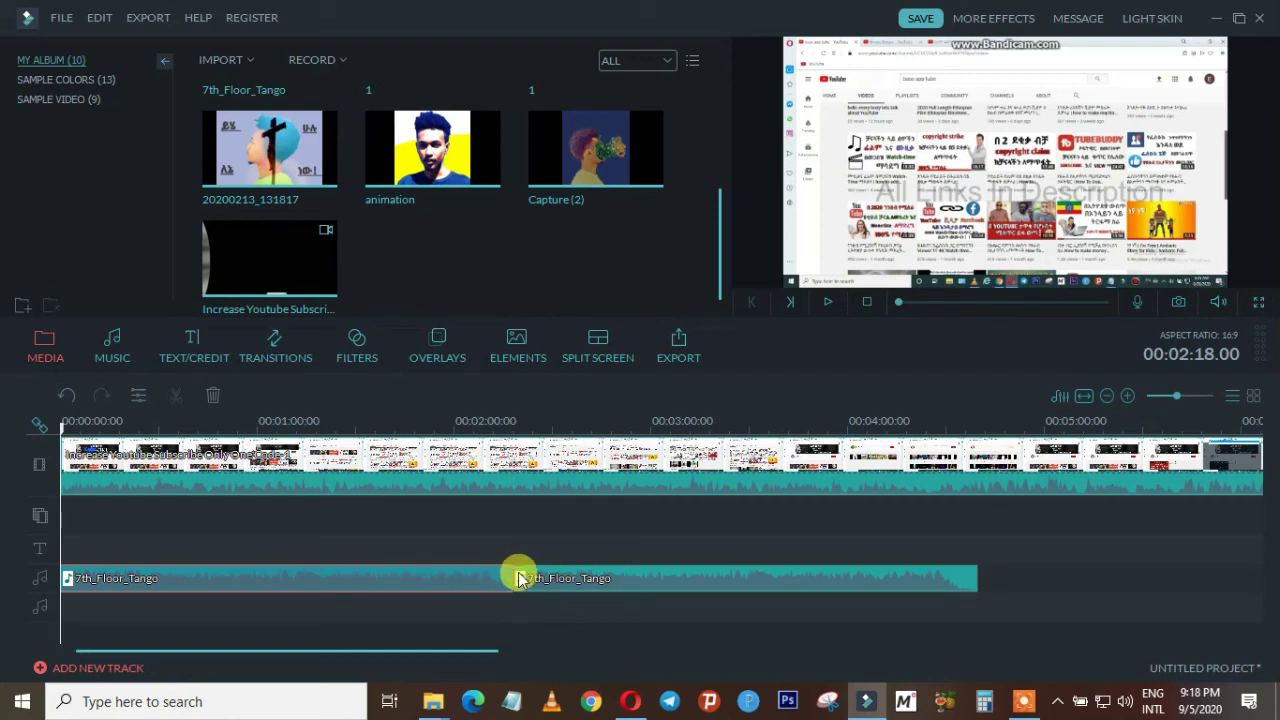
{"action": "left_click", "coordinate": [580, 578]}
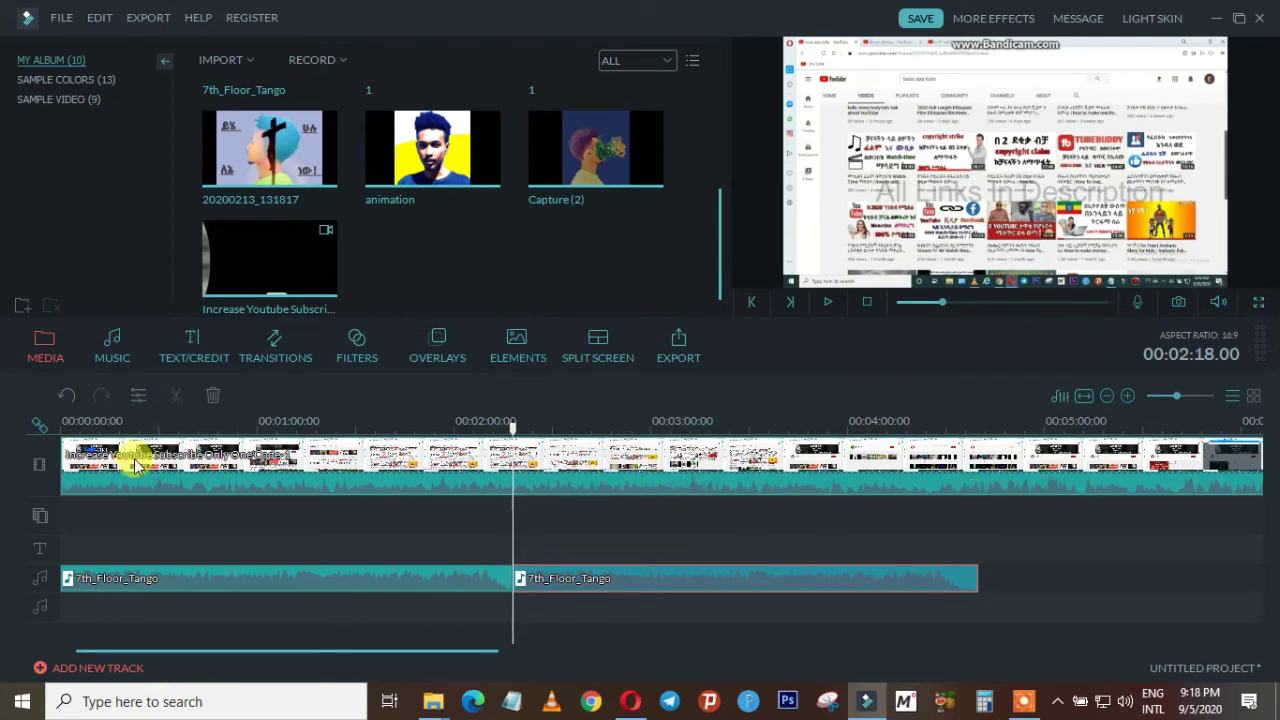
{"action": "left_click", "coordinate": [68, 460]}
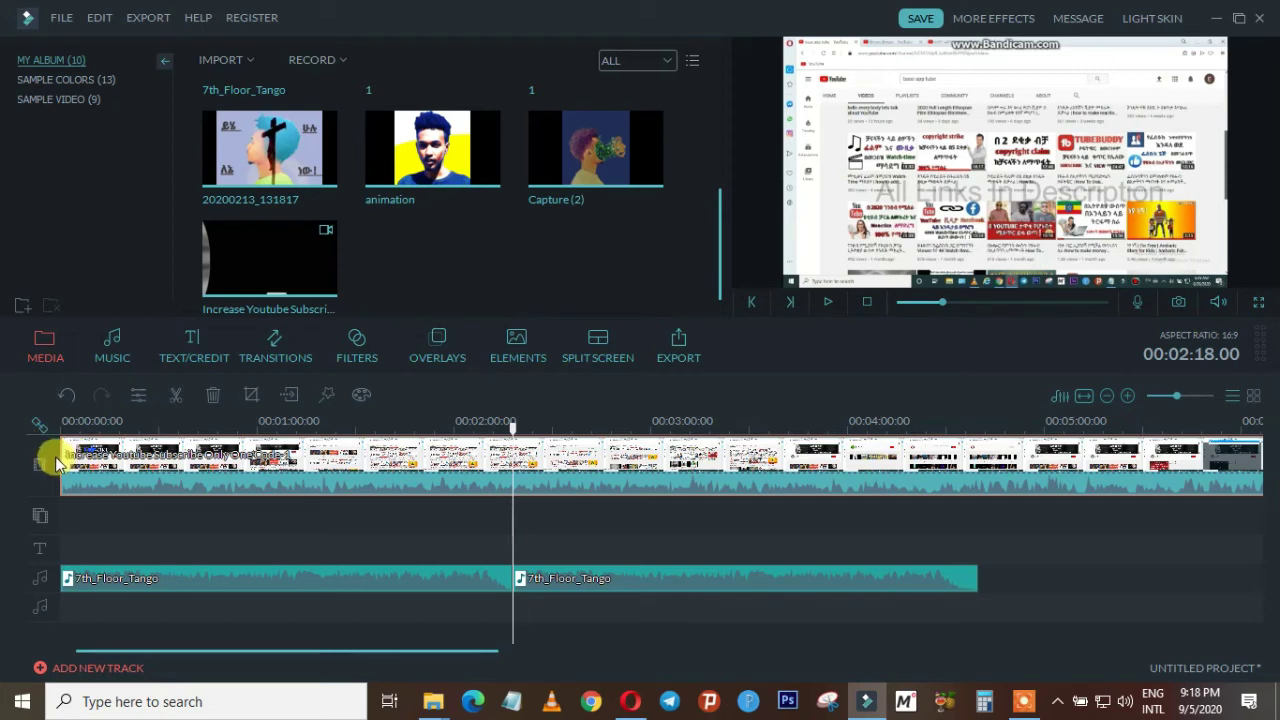
{"action": "mouse_move", "coordinate": [64, 457]}
{"action": "left_mouse_down"}
{"action": "mouse_move", "coordinate": [152, 458]}
{"action": "mouse_move", "coordinate": [55, 453]}
{"action": "left_mouse_up"}
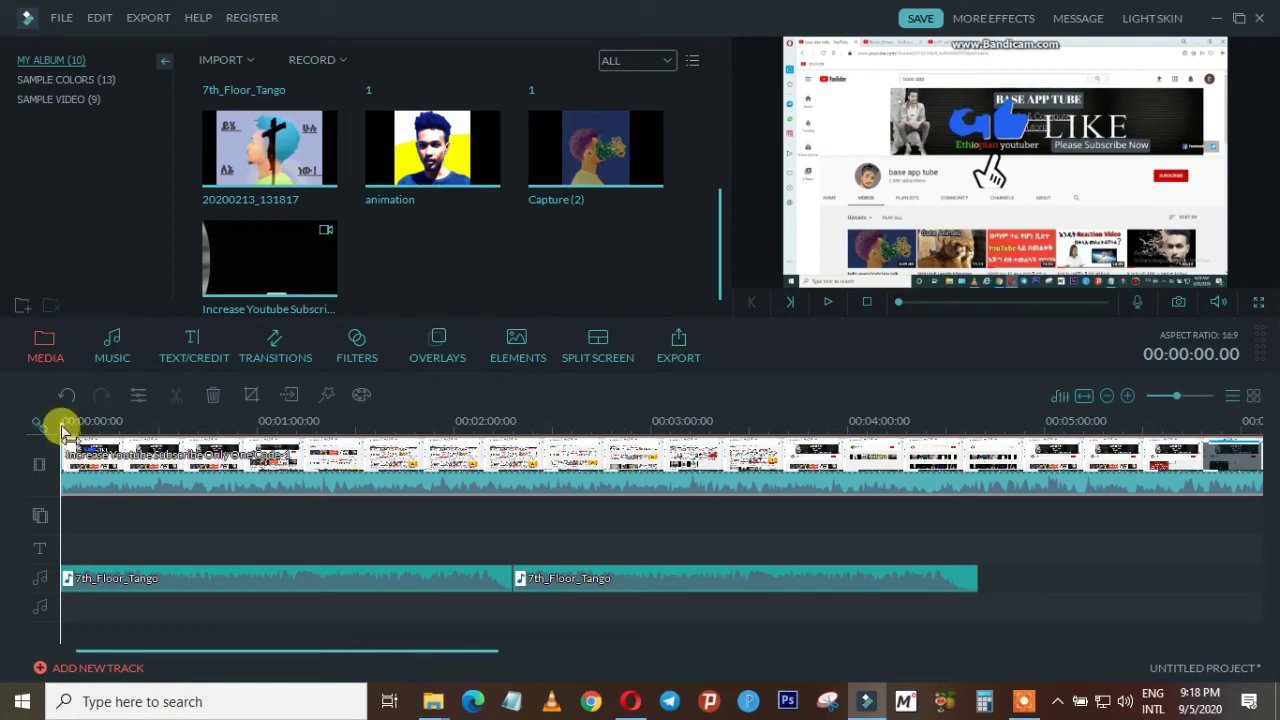
Split the video clip at 00:04:33.10 and delete the part after the cut.
{"action": "left_click_drag", "start_coordinate": [62, 428], "coordinate": [960, 531]}
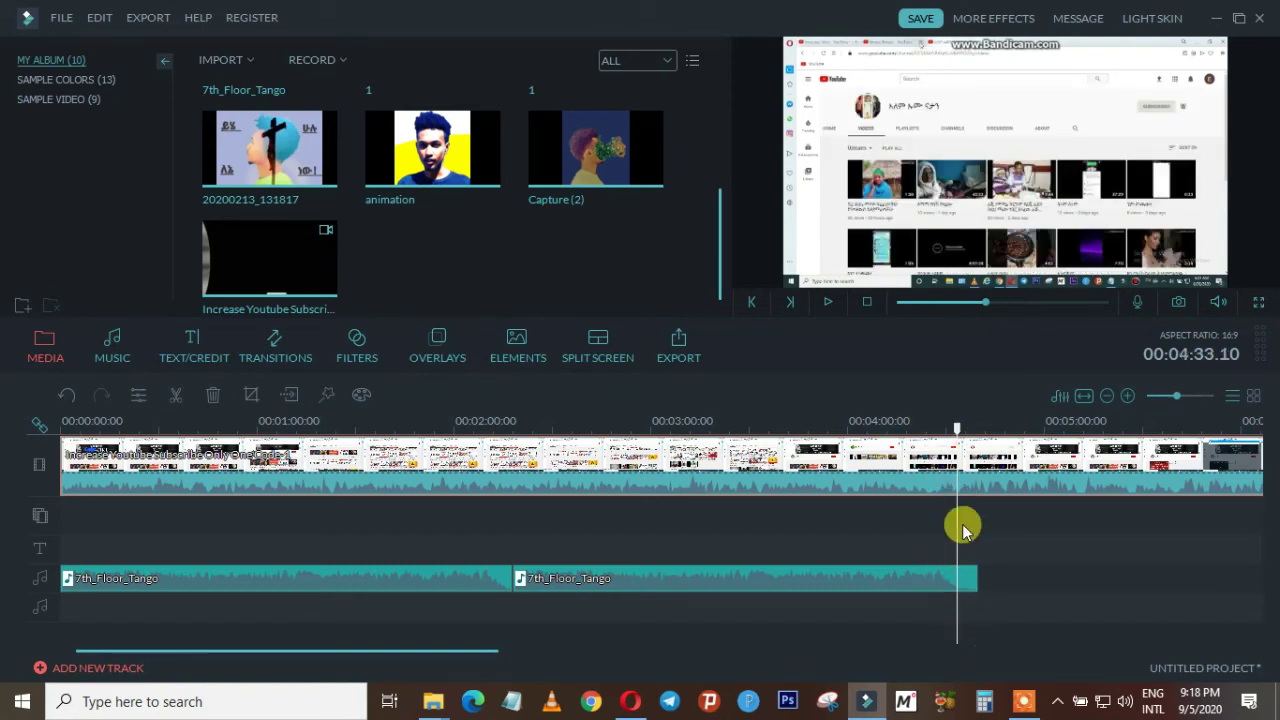
{"action": "right_click", "coordinate": [993, 481]}
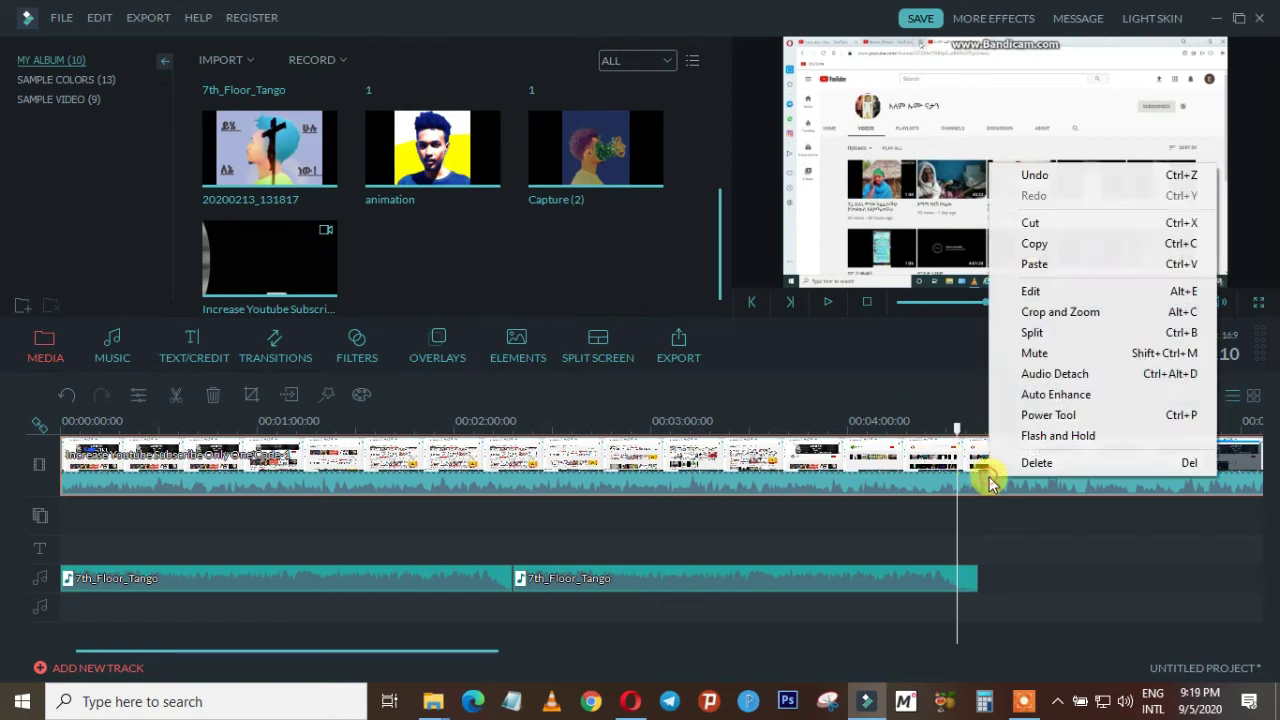
{"action": "left_click", "coordinate": [1030, 333]}
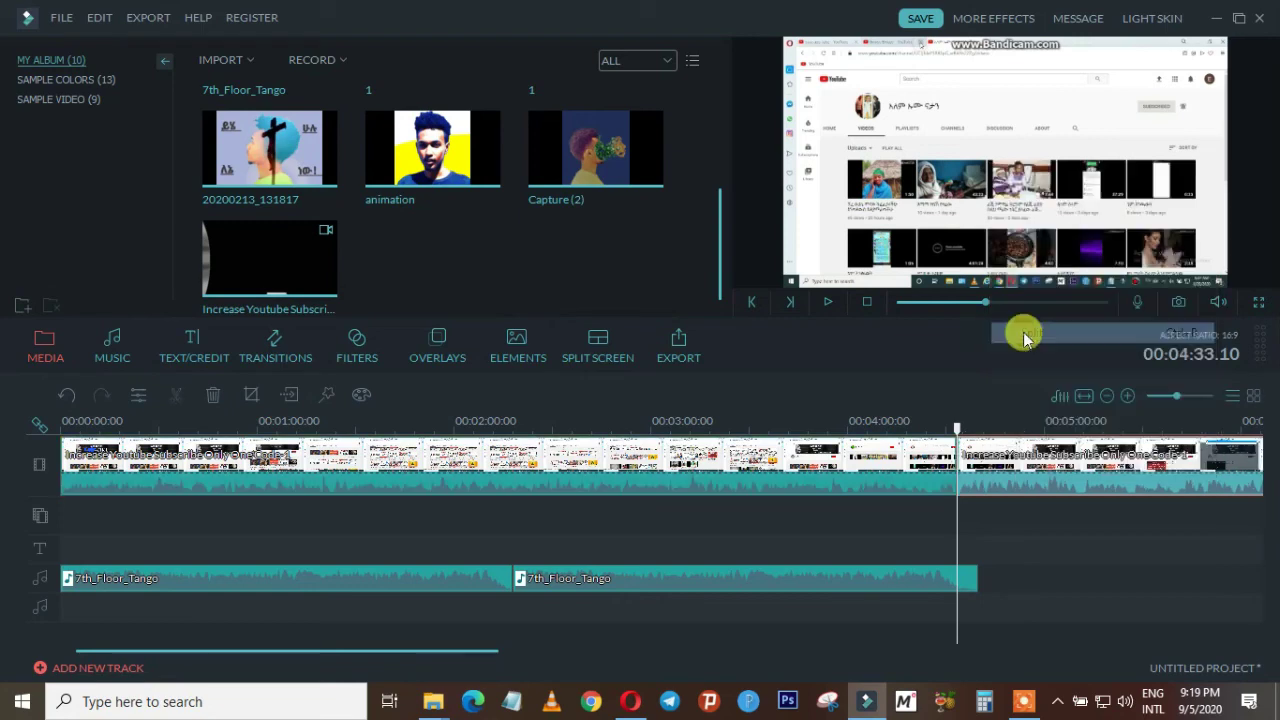
{"action": "right_click", "coordinate": [995, 463]}
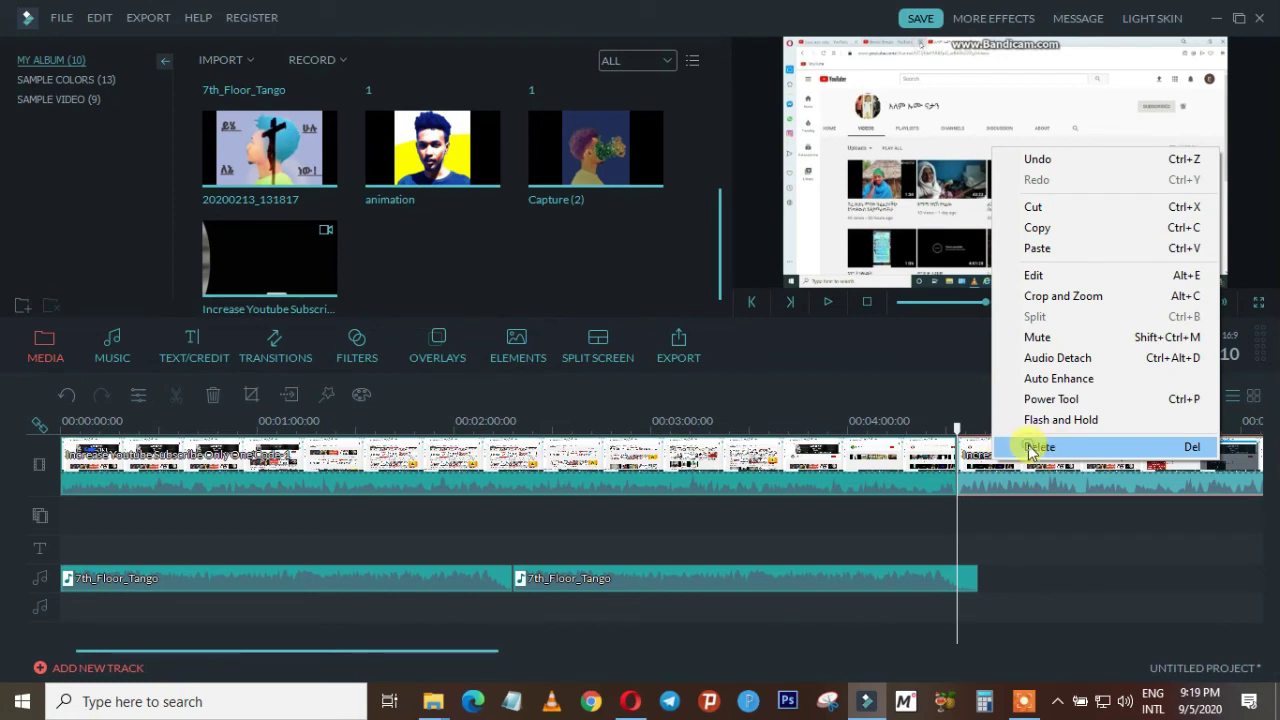
{"action": "left_click", "coordinate": [1031, 447]}
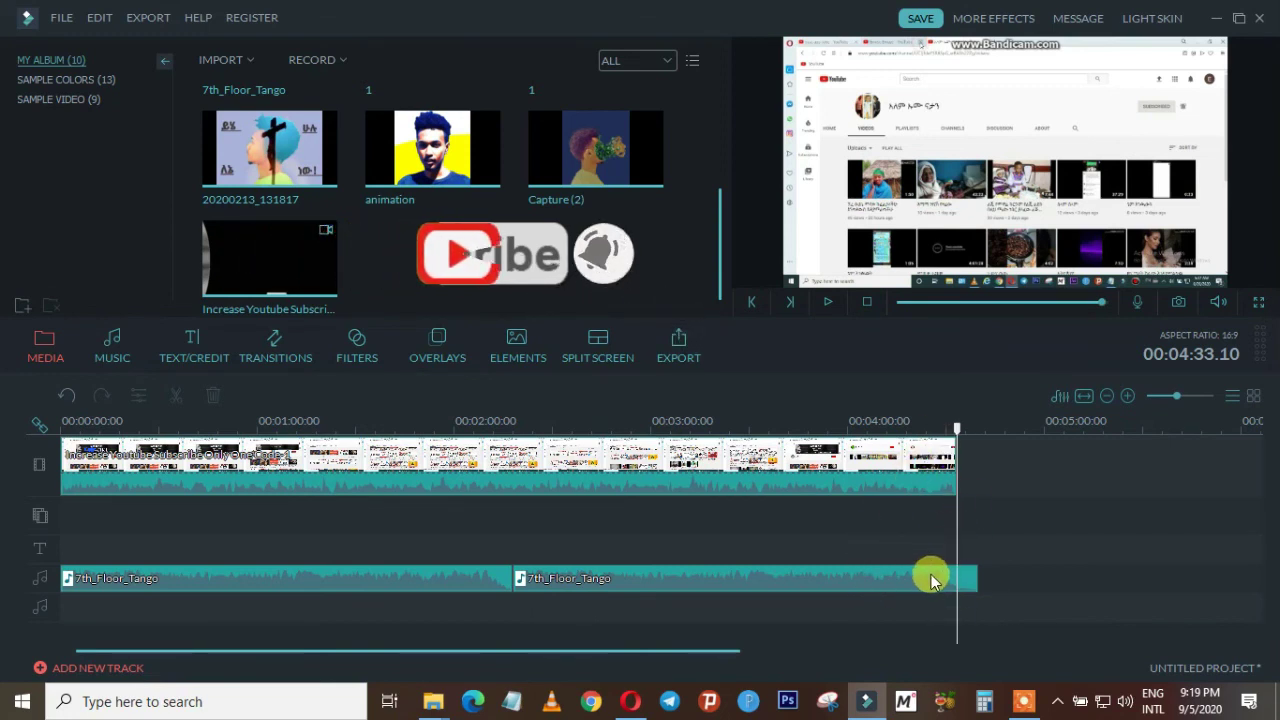
Split the second 7th_Floor_Tango clip where the video ends and delete the leftover piece.
{"action": "right_click", "coordinate": [966, 584]}
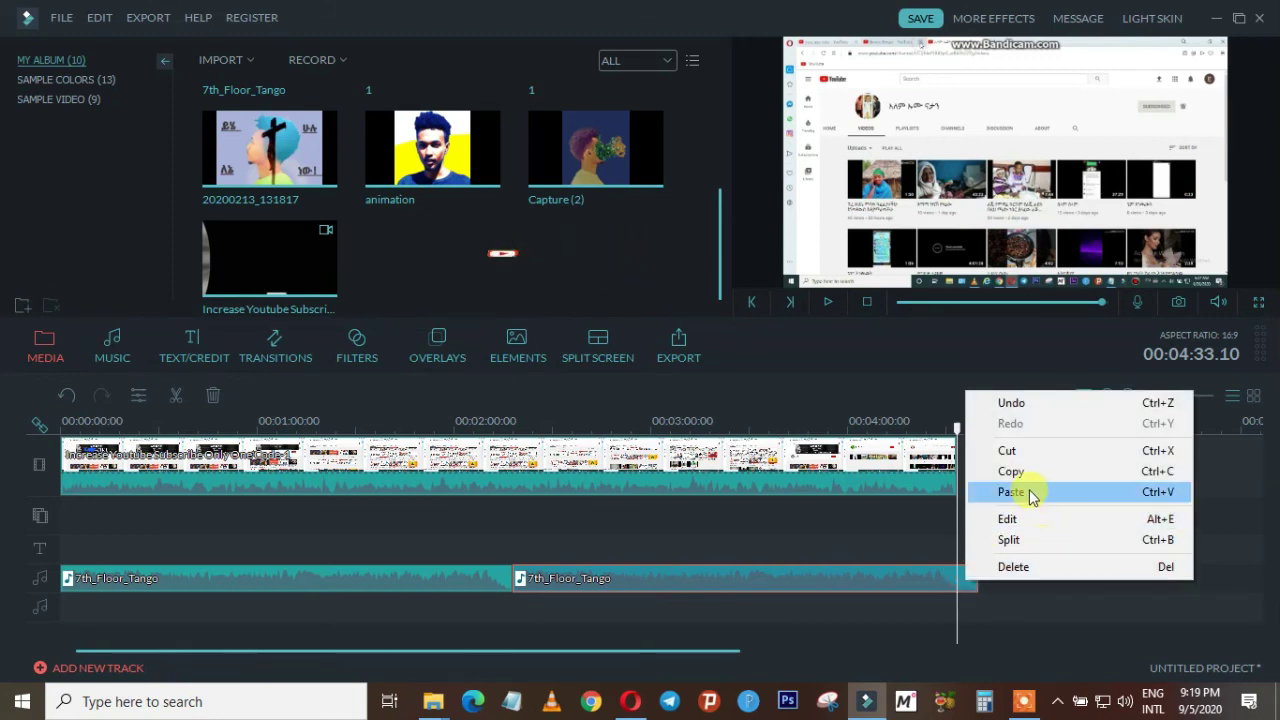
{"action": "left_click", "coordinate": [1036, 540]}
{"action": "left_click", "coordinate": [969, 583]}
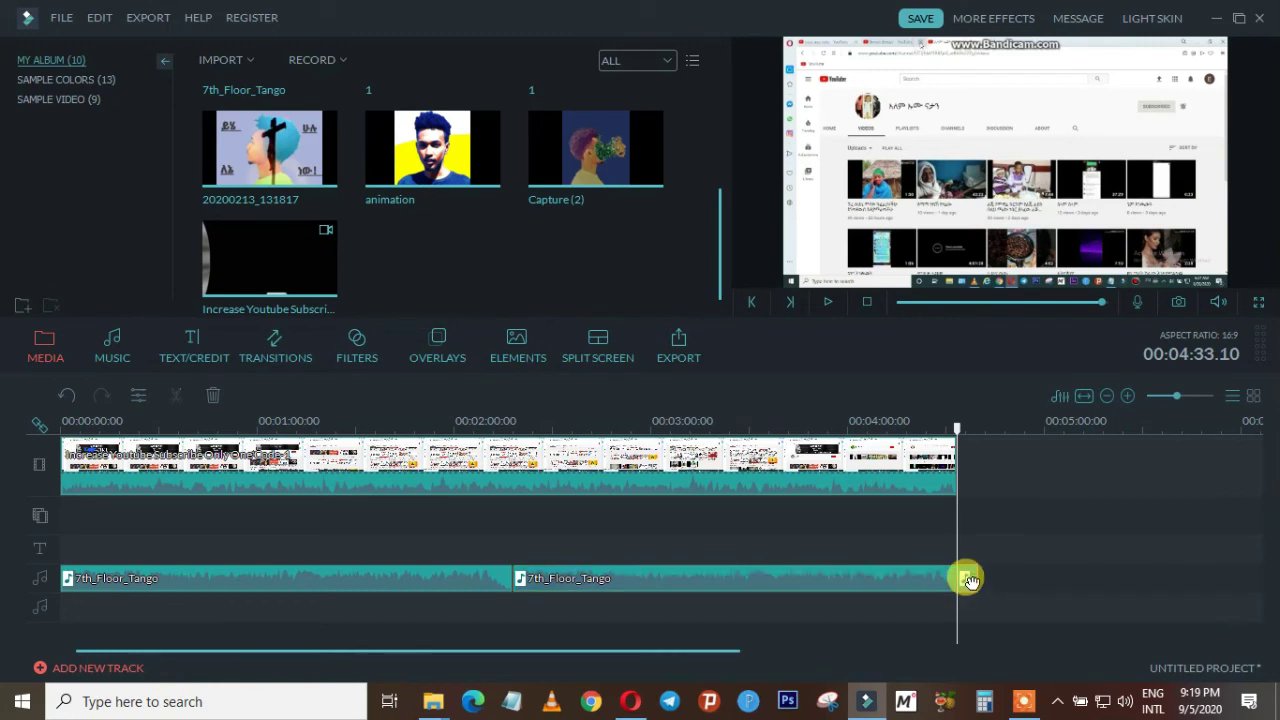
{"action": "right_click", "coordinate": [969, 580]}
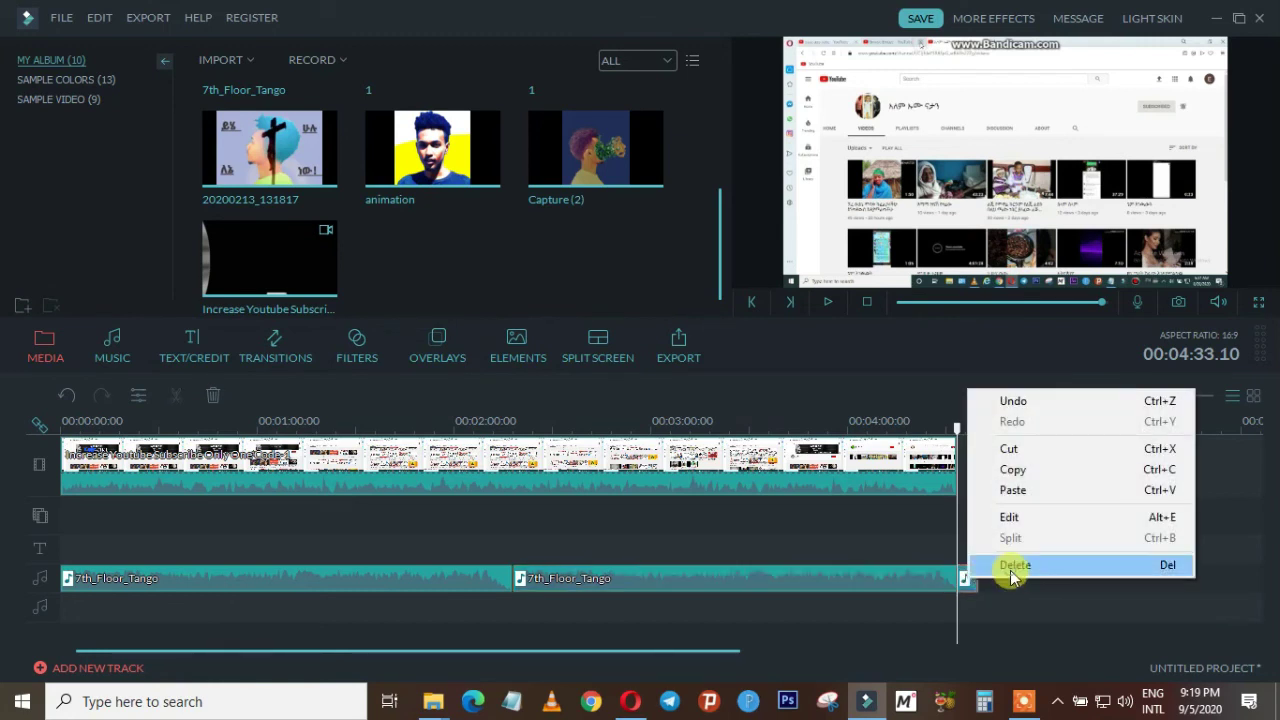
{"action": "left_click", "coordinate": [1013, 566]}
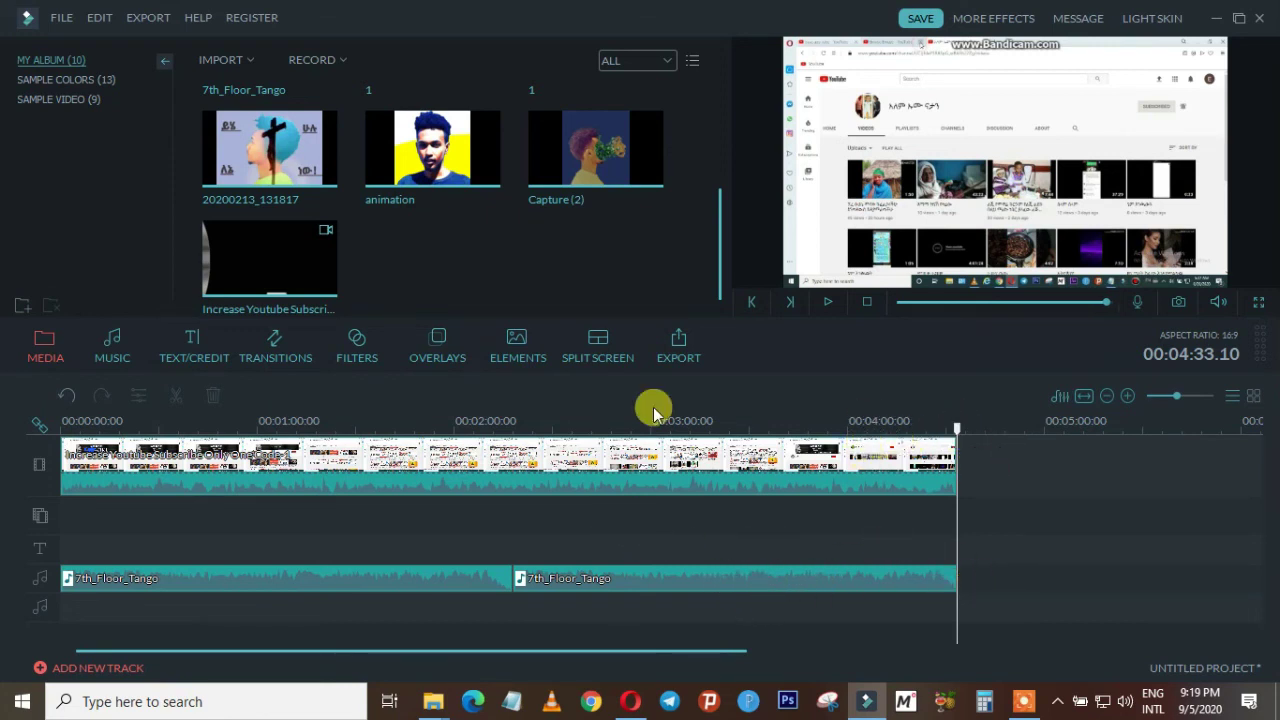
Compare the MP4 and AVI output formats in the export settings, and close them without exporting.
{"action": "left_click", "coordinate": [674, 347]}
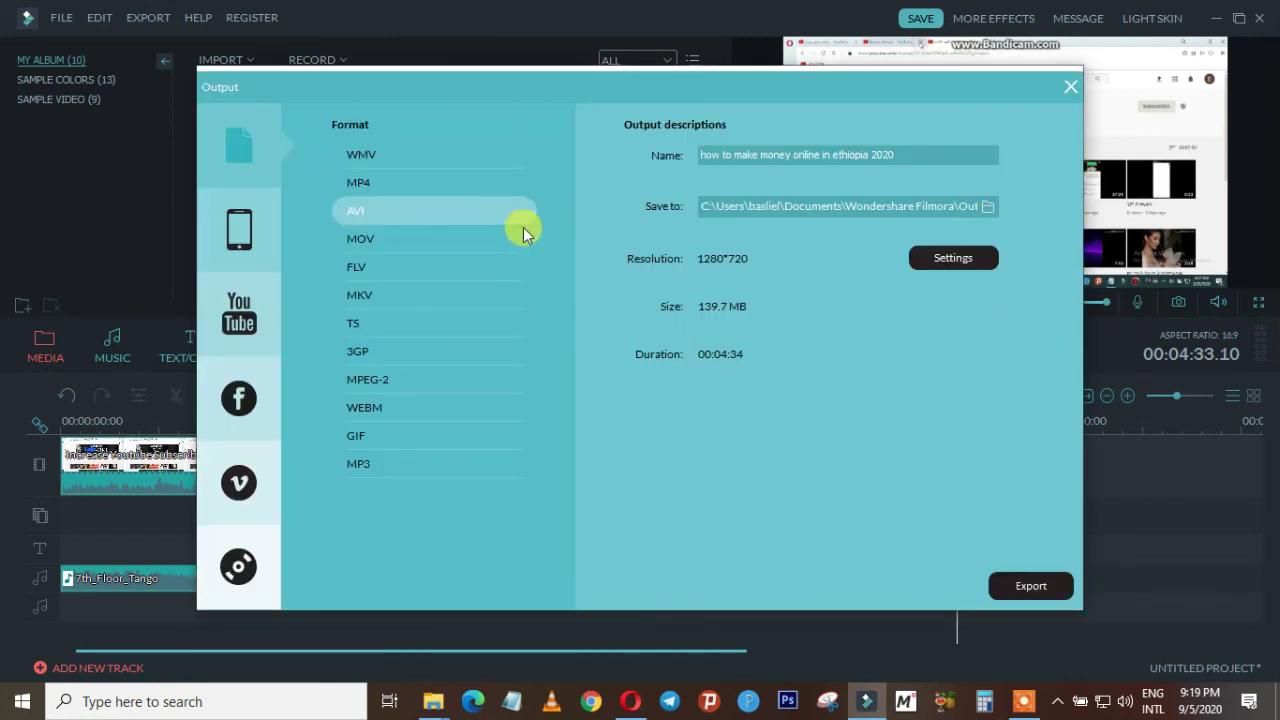
{"action": "left_click", "coordinate": [377, 186]}
{"action": "left_click", "coordinate": [381, 212]}
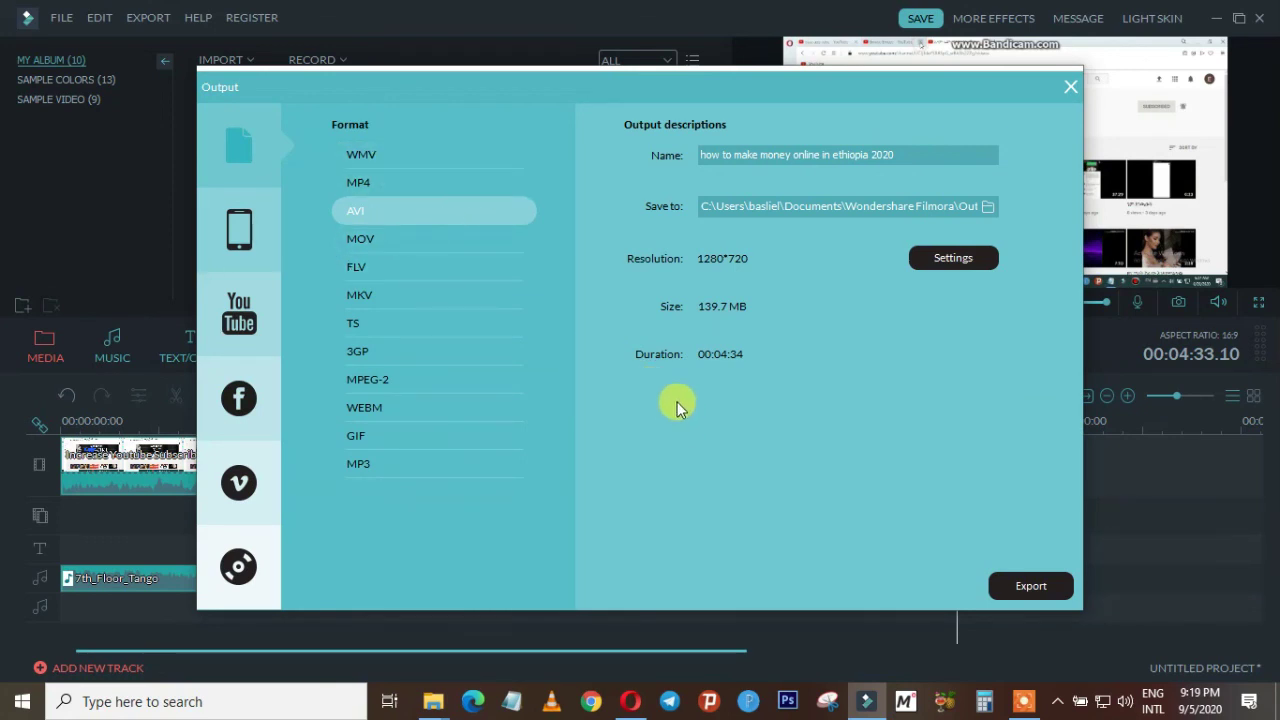
{"action": "left_click", "coordinate": [388, 185]}
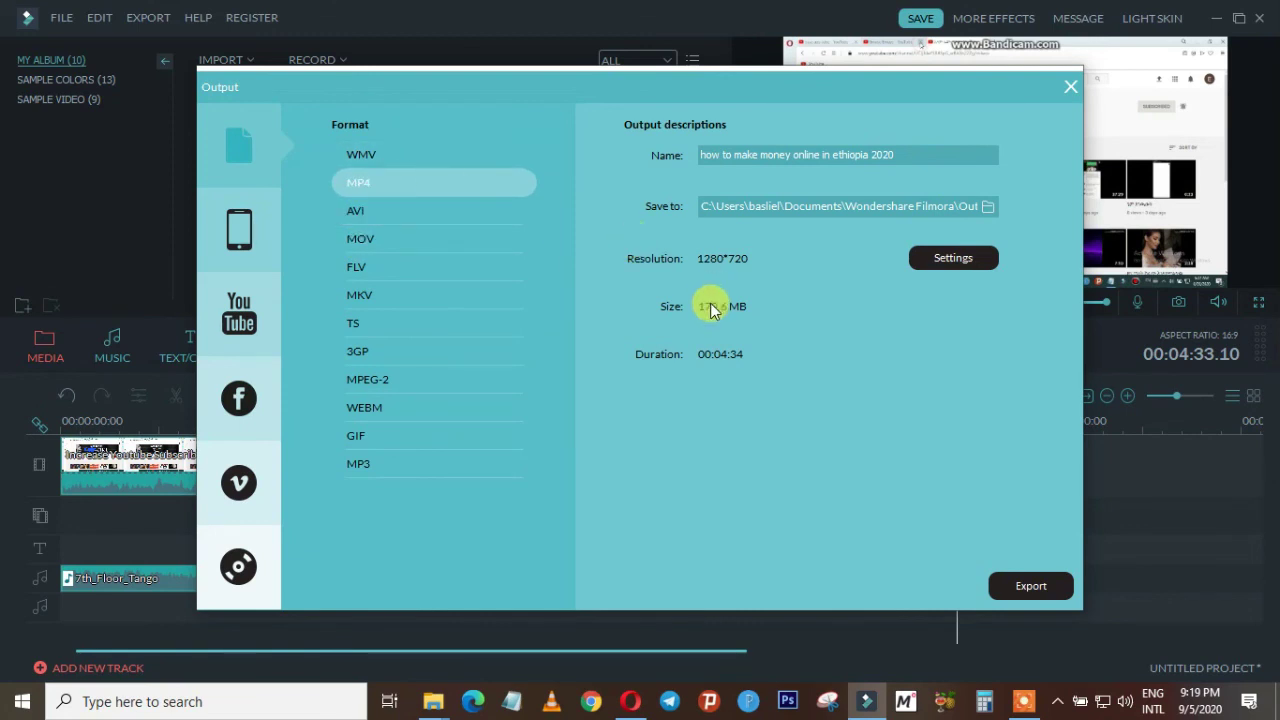
{"action": "left_click", "coordinate": [361, 208]}
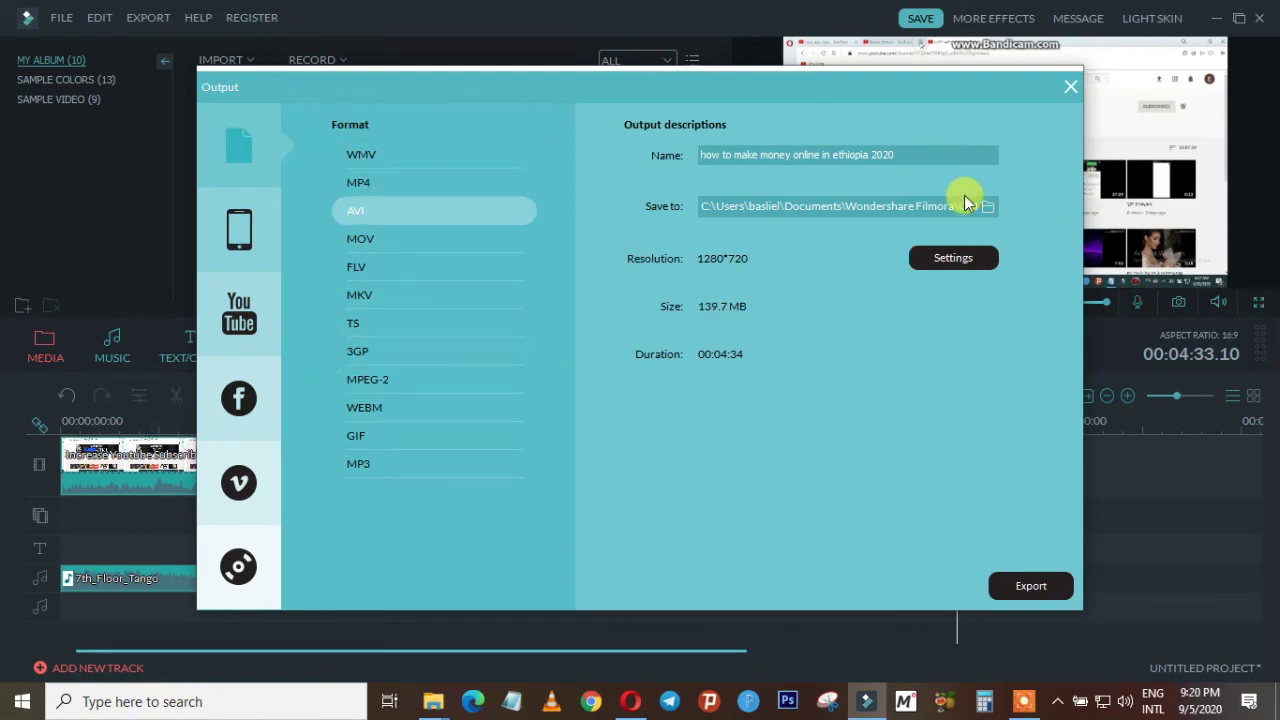
{"action": "left_click", "coordinate": [1070, 92]}
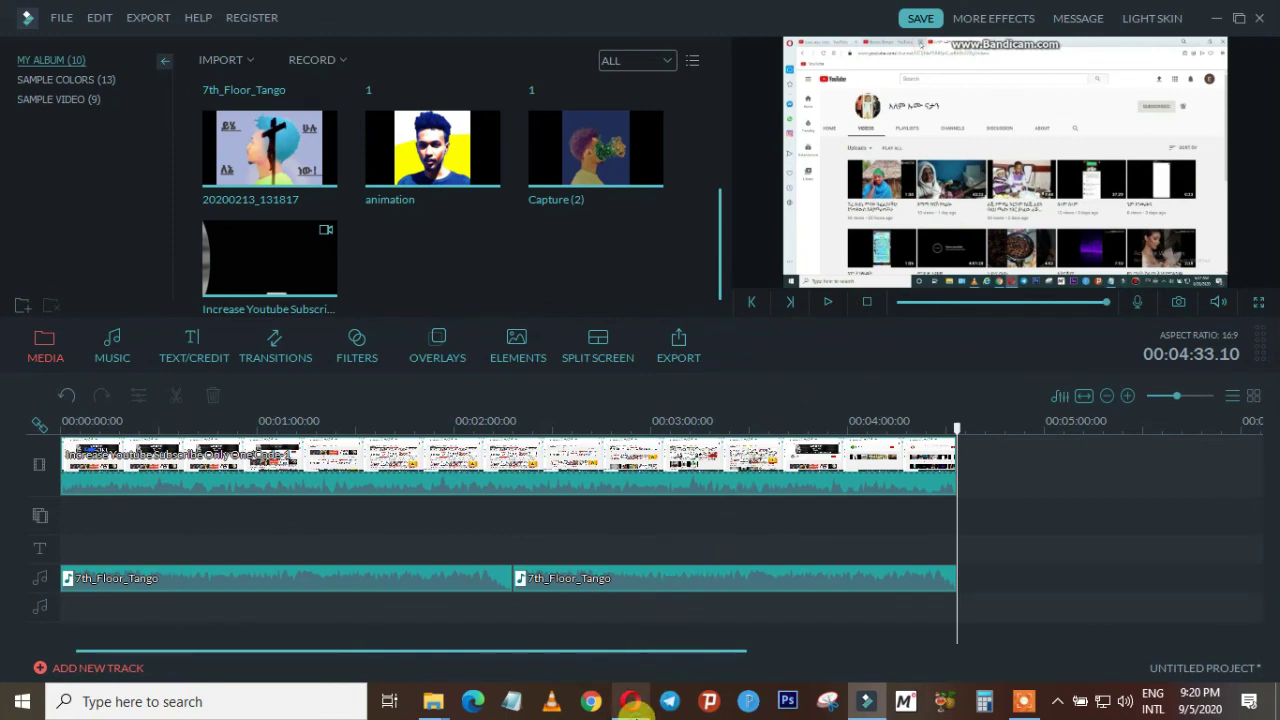
Switch to the Opera browser and show the base app tube channel's videos page on YouTube.
{"action": "left_click", "coordinate": [632, 701]}
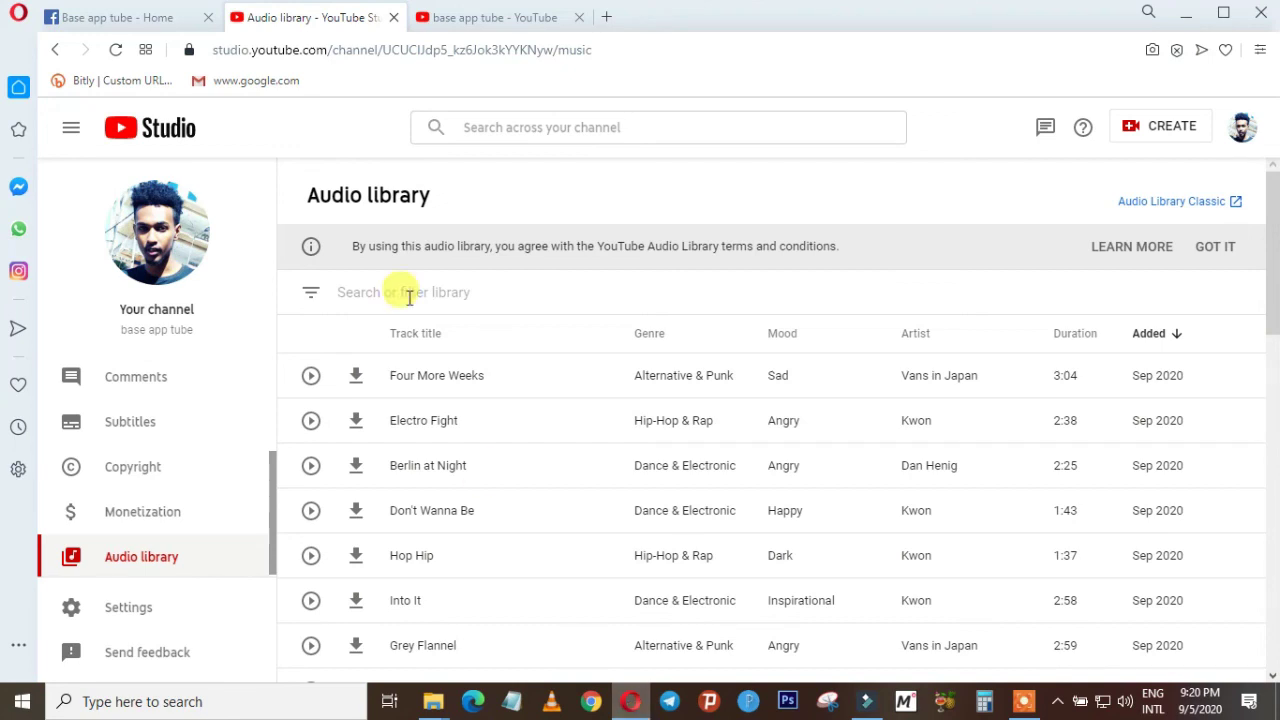
{"action": "left_click", "coordinate": [476, 14]}
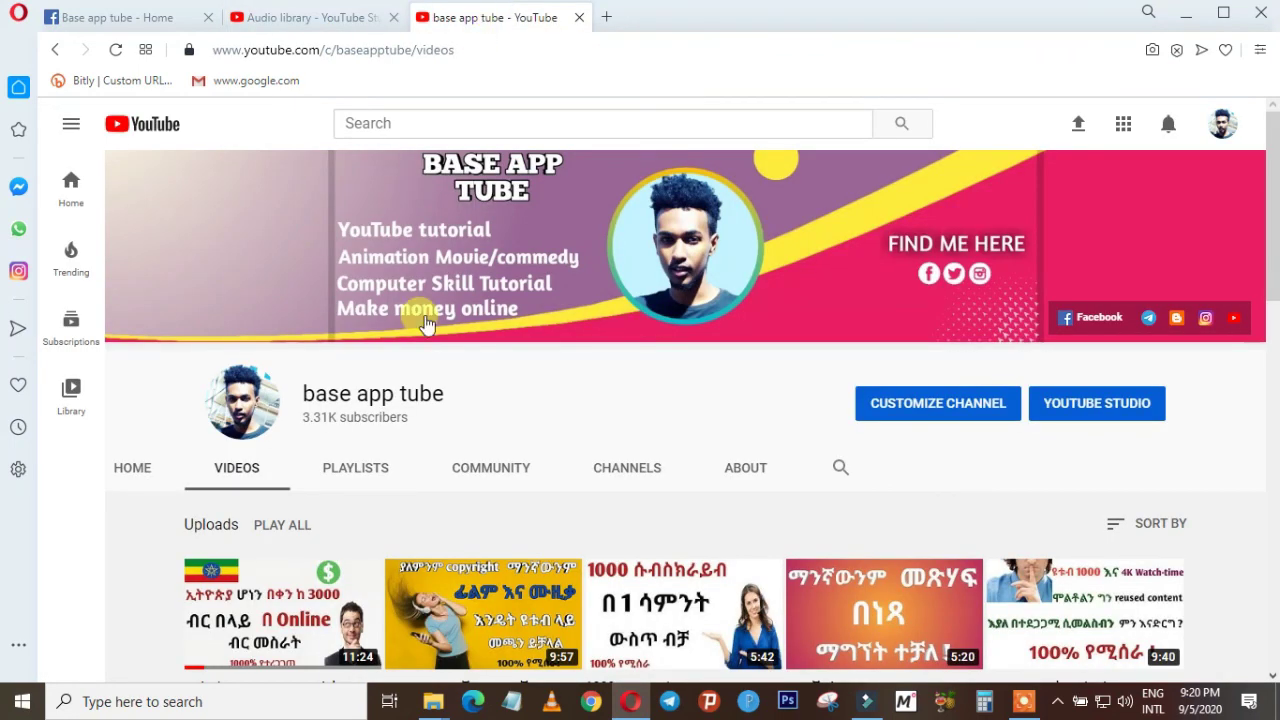